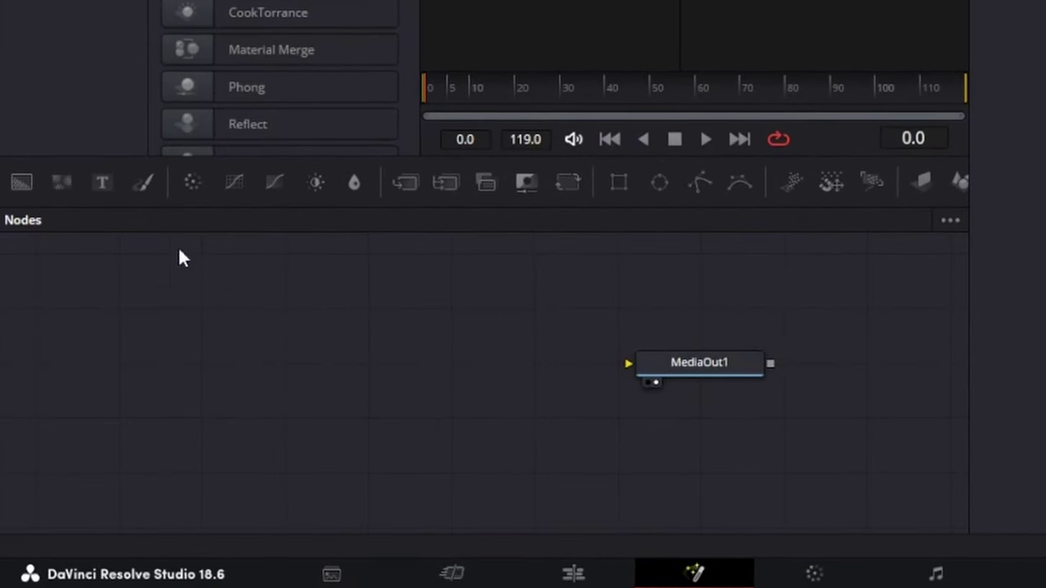
Bring the composition clip into the Fusion page, showing a graph with only MediaOut1.
key(ctrl+v)
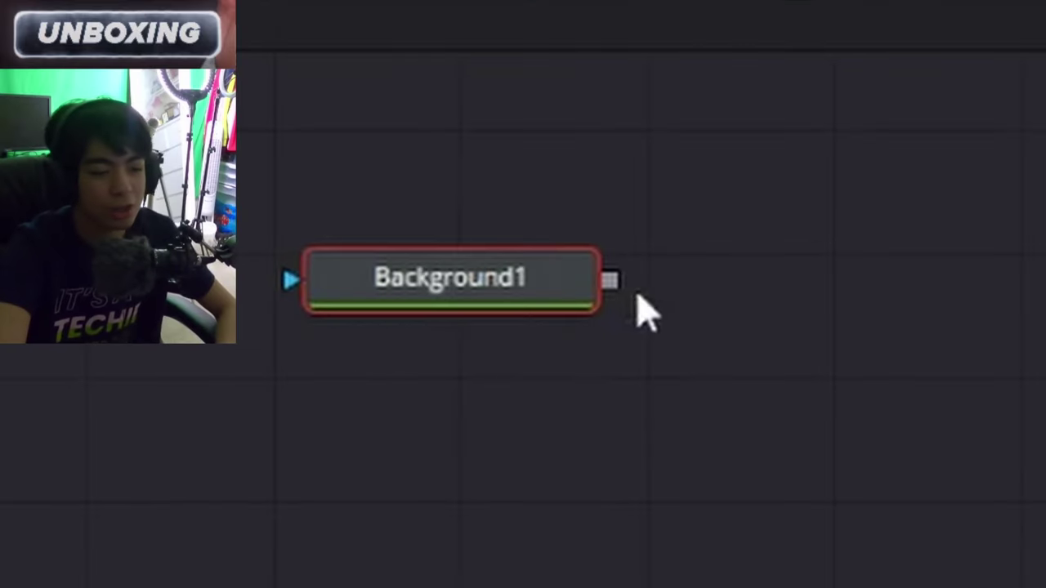
Merge Background2 over Background1 through Merge1 and mask Background2 with a new Rectangle1 node.
drag(610, 279, 1045, 276)
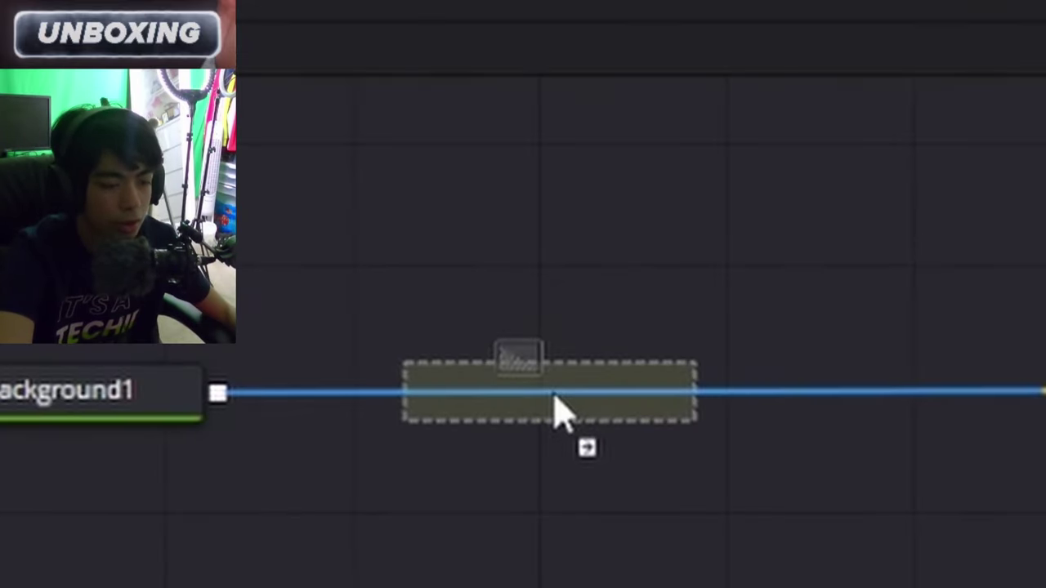
drag(556, 409, 556, 409)
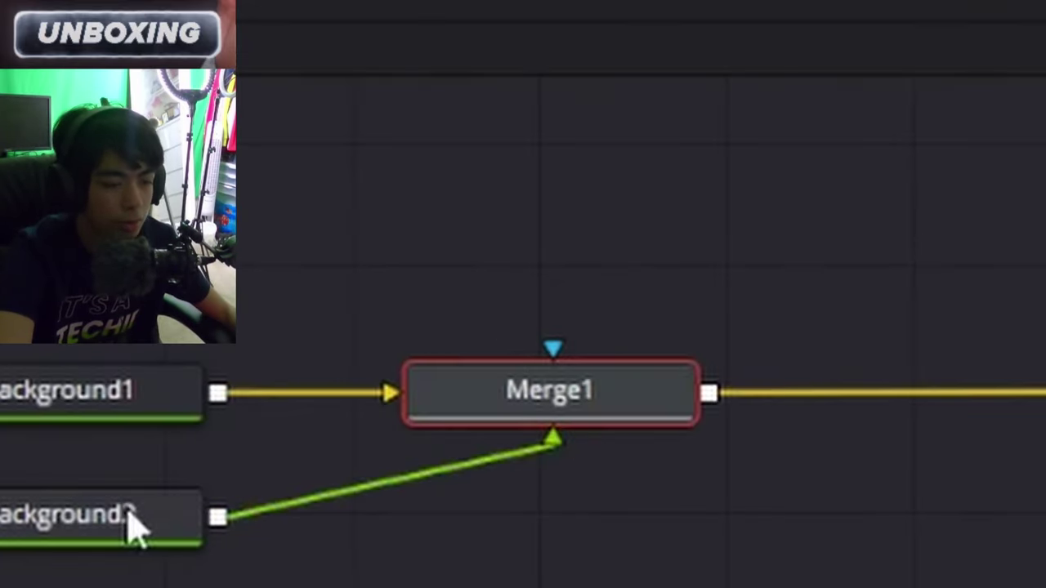
drag(128, 525, 560, 541)
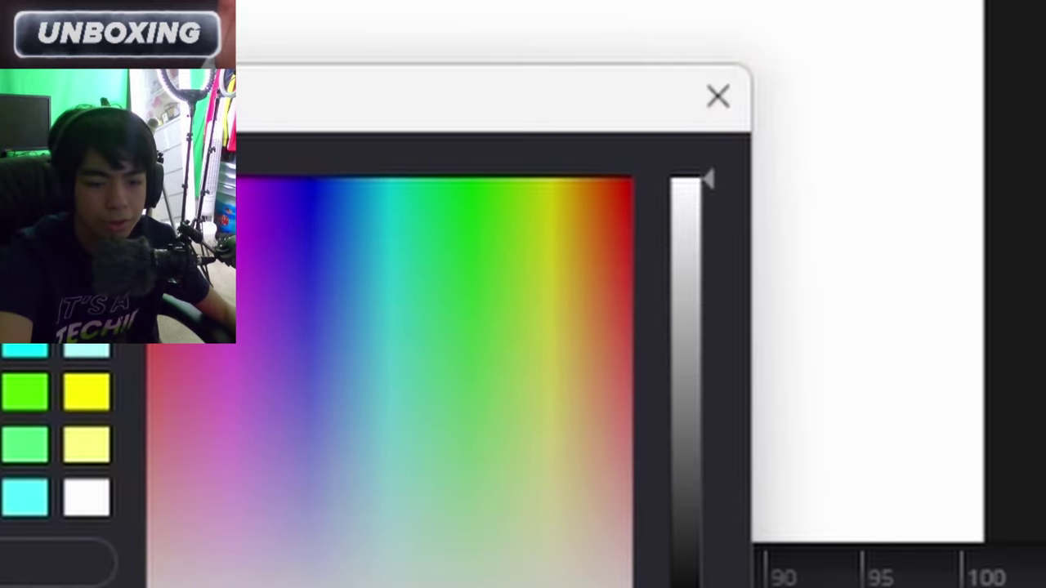
drag(805, 94, 553, 562)
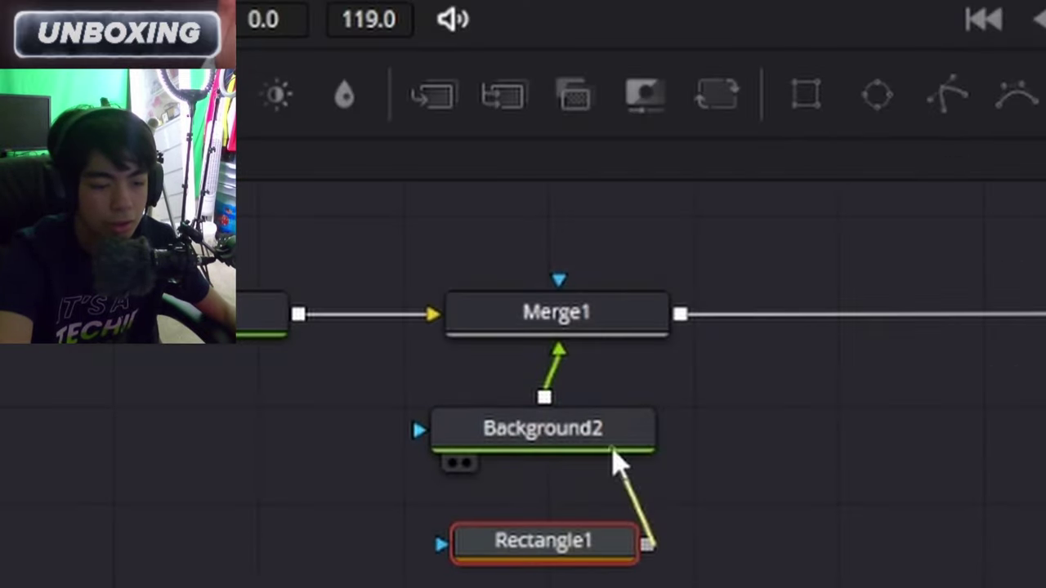
drag(618, 464, 619, 458)
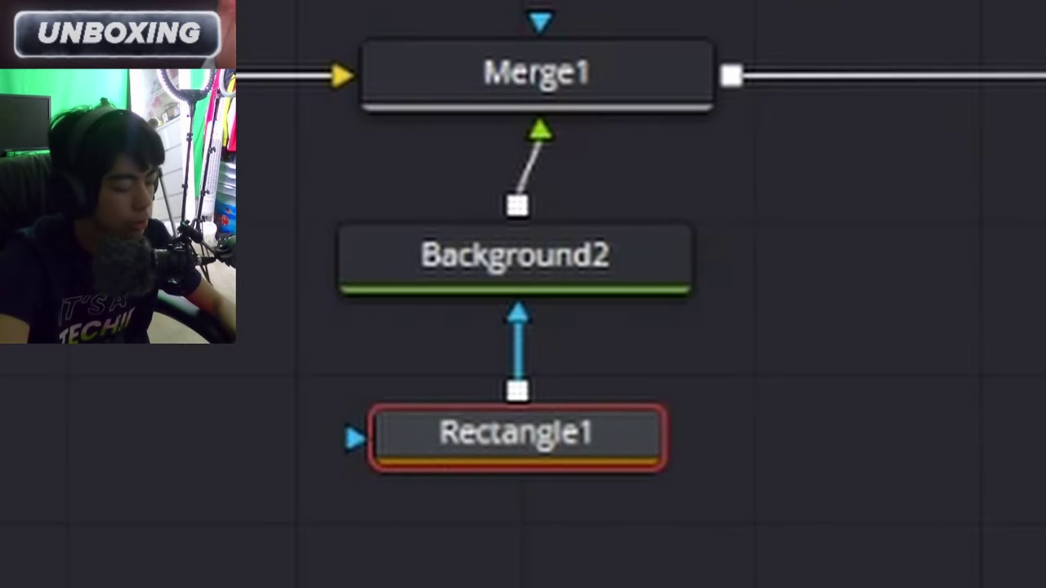
Paste an instanced copy of Rectangle1, connect it as Background1's mask, and deinstance it.
key(ctrl+shift+v)
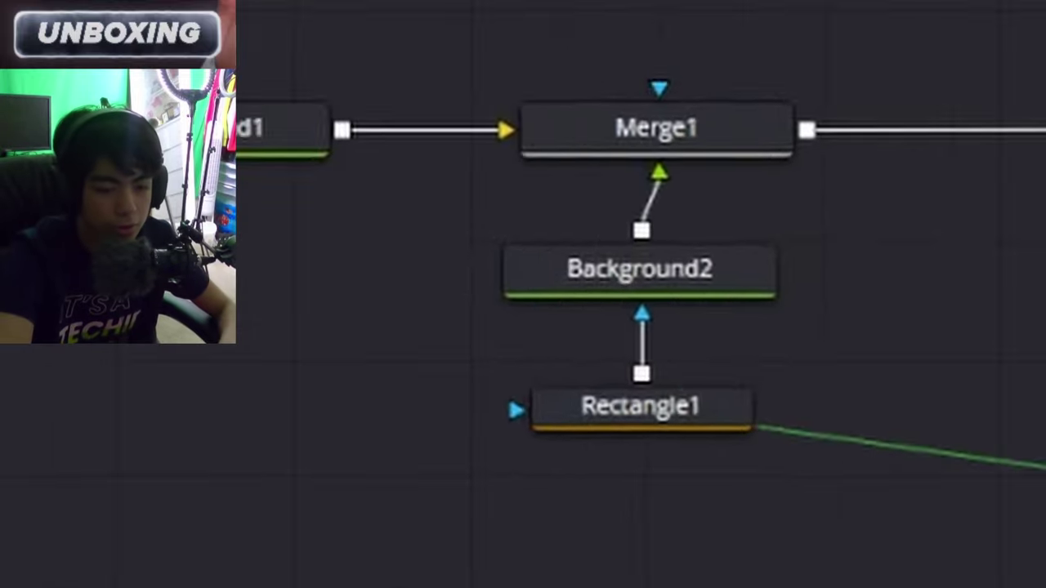
drag(532, 367, 770, 338)
drag(588, 428, 516, 298)
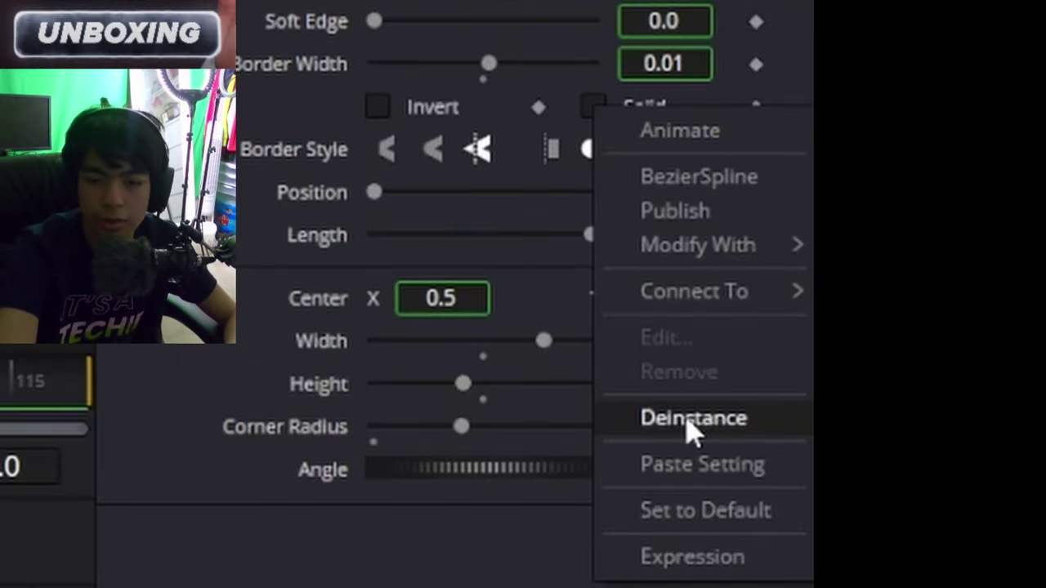
click(693, 420)
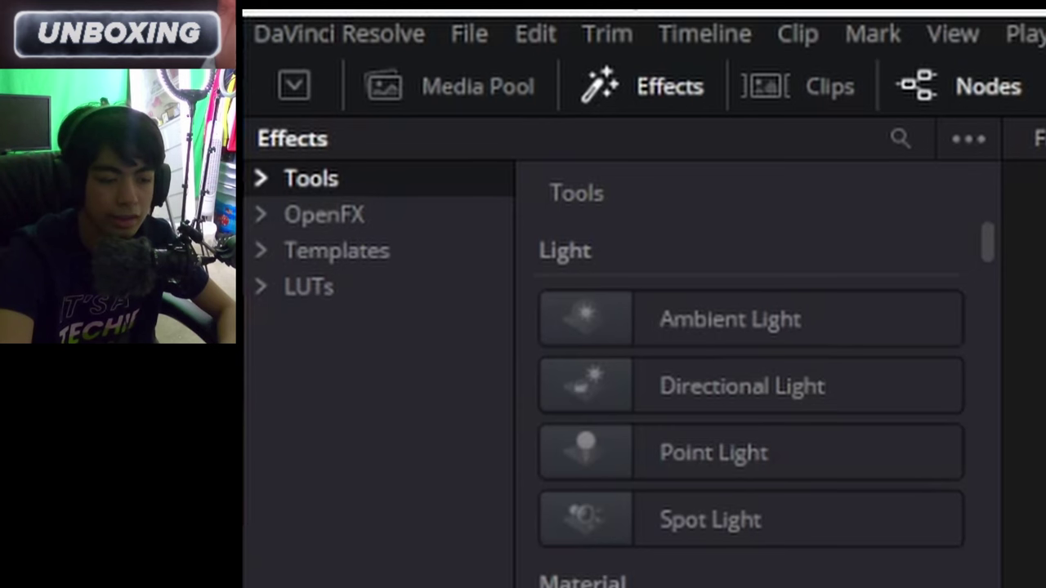
Add FastNoise1 masked by the rectangle copy, raise its contrast to 1.44, and add a ColorCorrector.
click(900, 139)
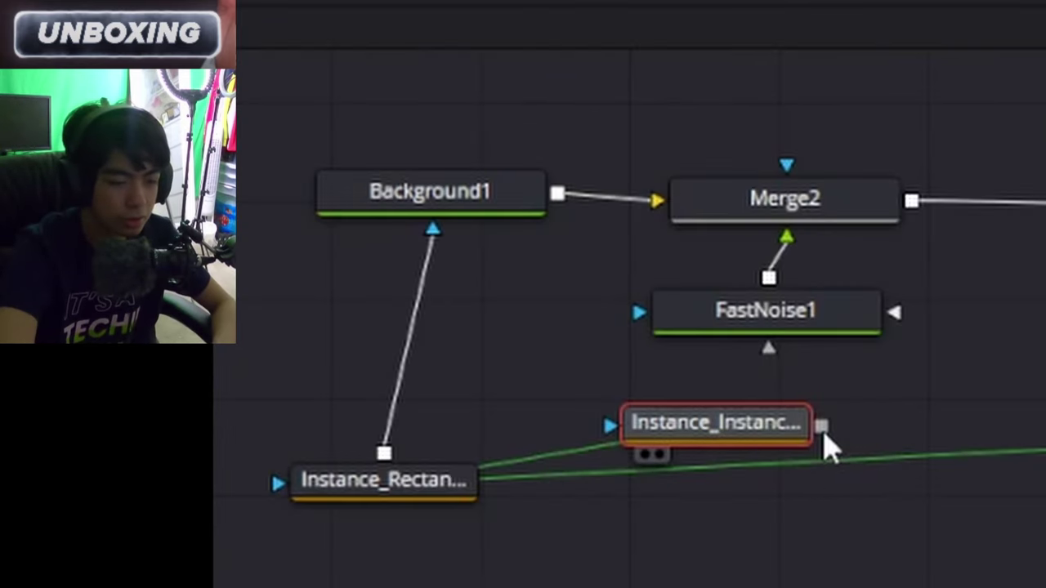
drag(821, 426, 646, 338)
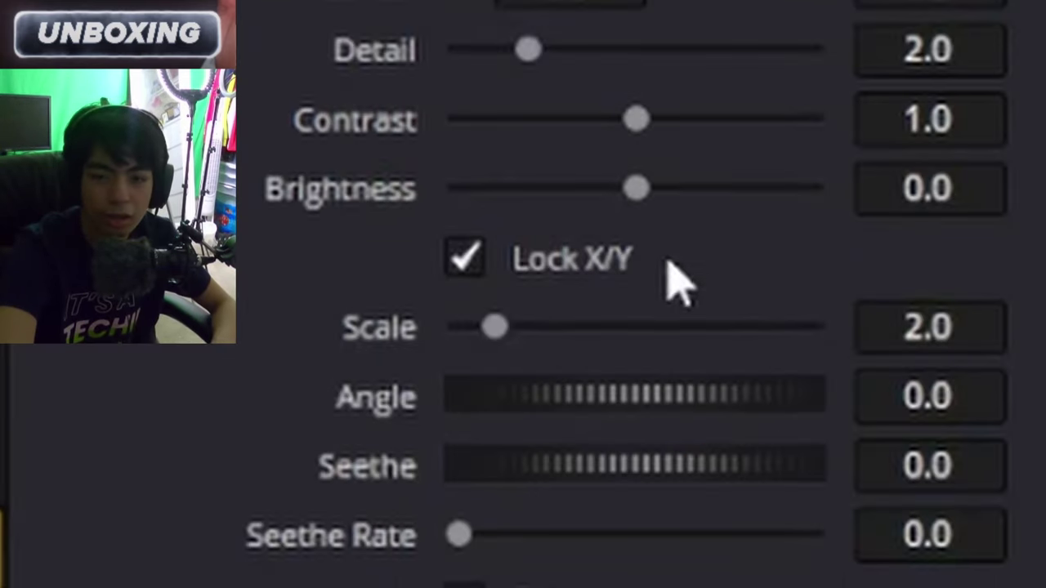
drag(637, 120, 666, 114)
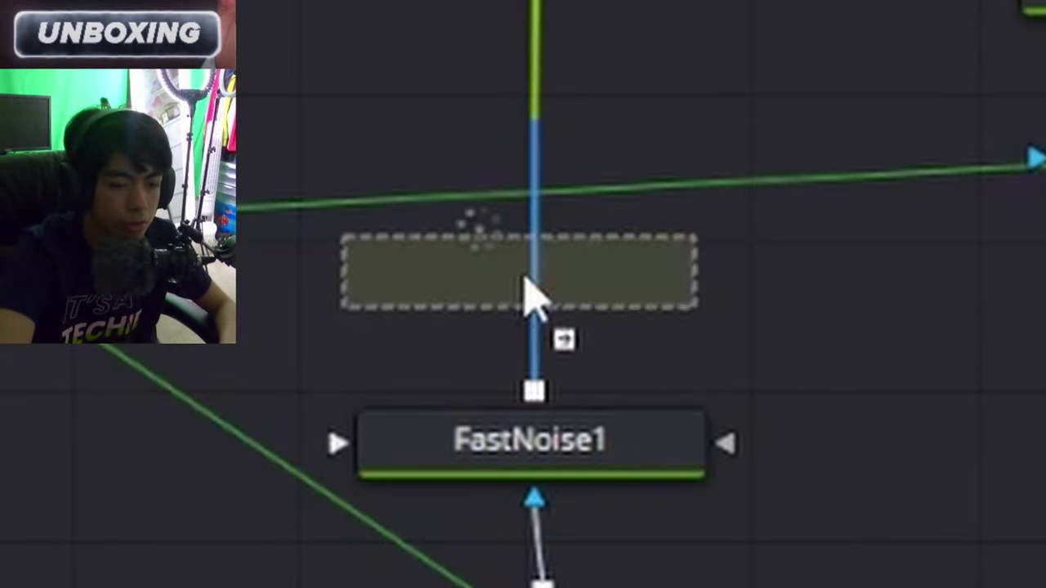
drag(532, 297, 532, 296)
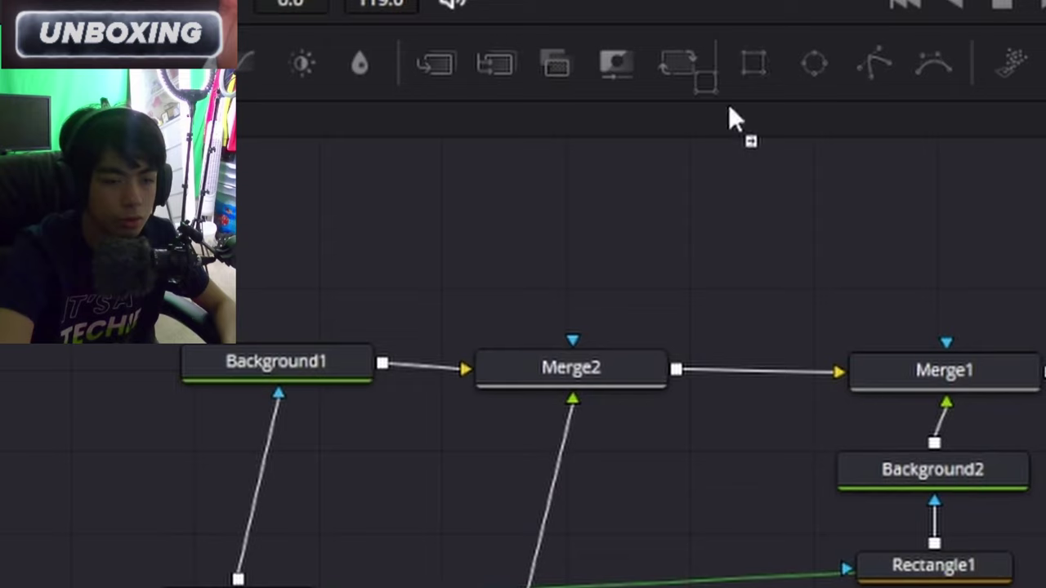
Connect a new Rectangle2 node to Merge2's mask input so the noise box fades toward the bottom.
drag(645, 284, 572, 360)
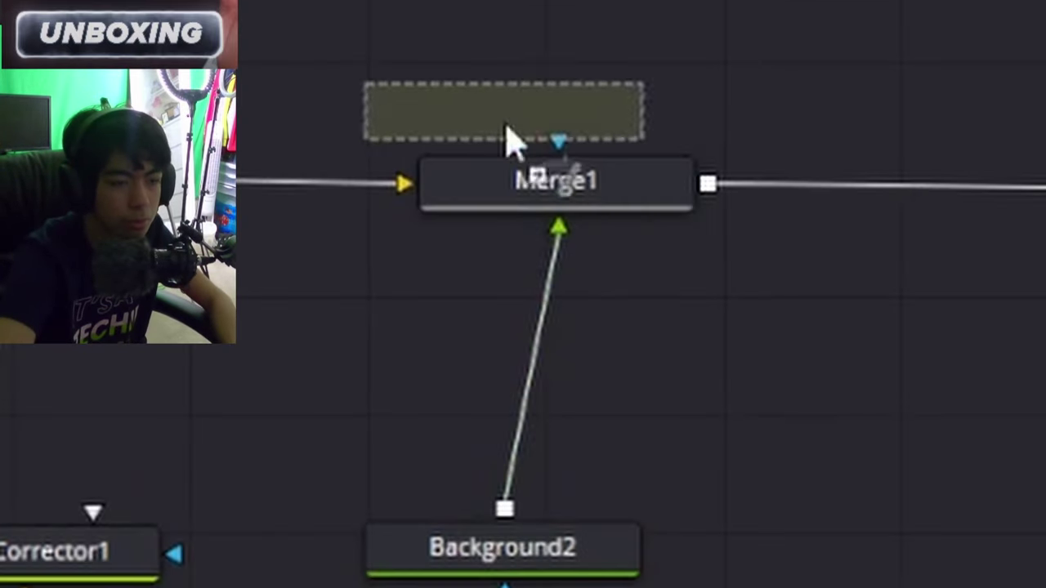
Insert ProtoV2_Effect between Background2 and Merge1, and mask Merge1 with Rectangle1.
drag(518, 140, 539, 434)
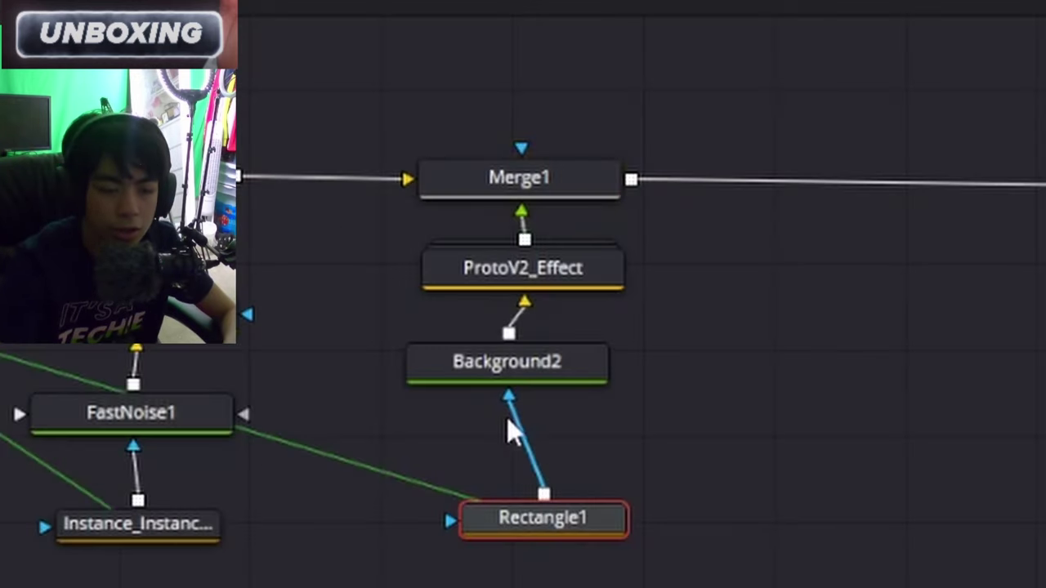
drag(531, 145, 523, 148)
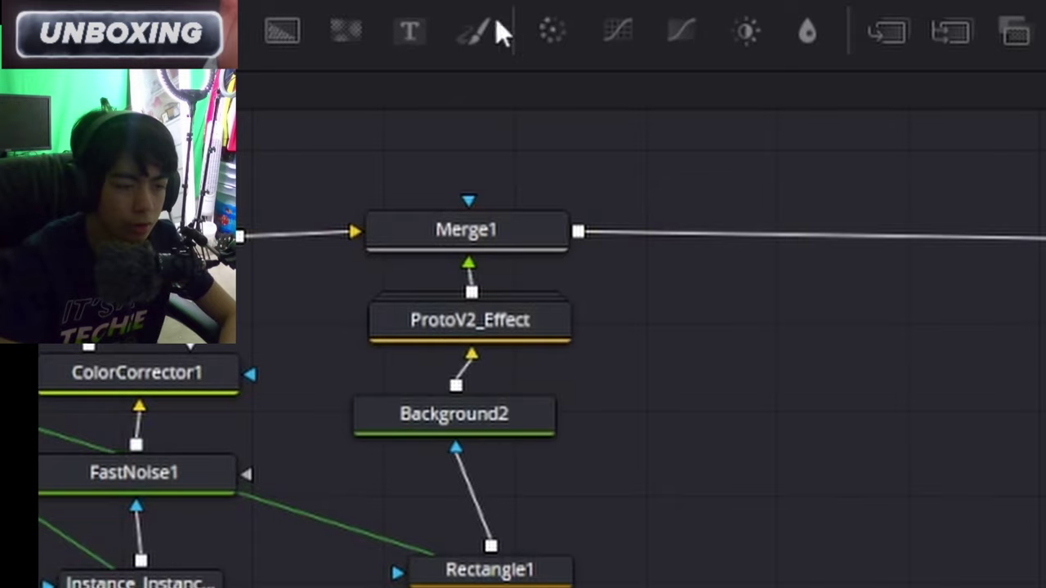
Add UNBOXING text via Text1 and Merge3, make the effect colour dark blue, and set Seethe Rate to 0.11.
drag(134, 315, 317, 378)
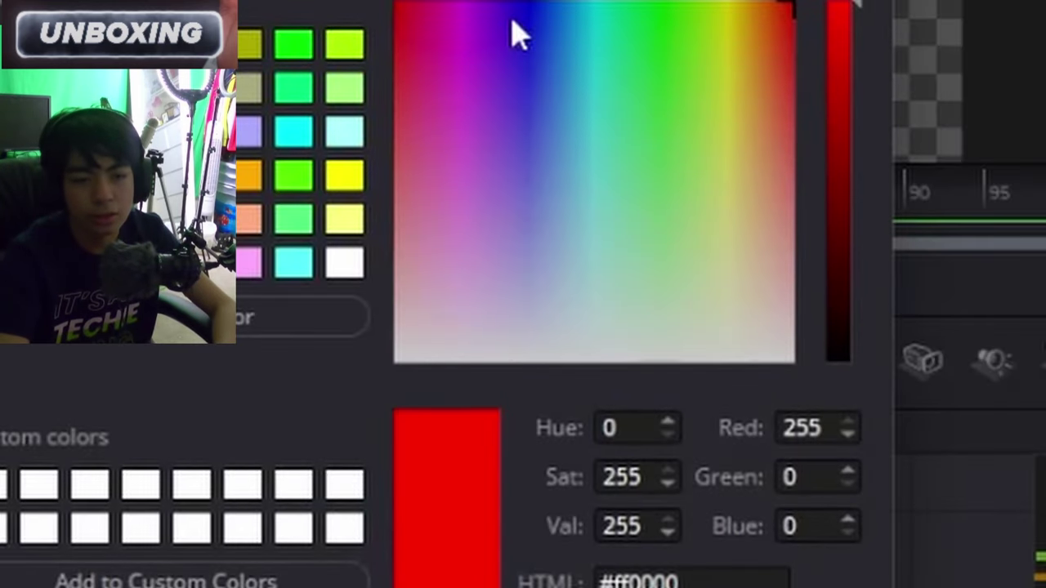
click(539, 164)
click(527, 121)
click(528, 86)
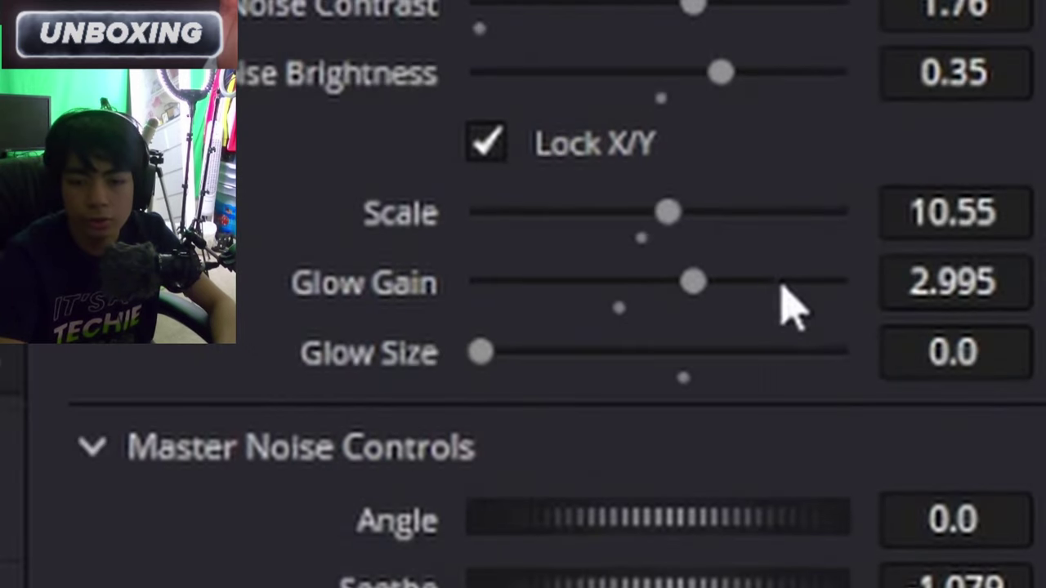
scroll(794, 303, down, 4)
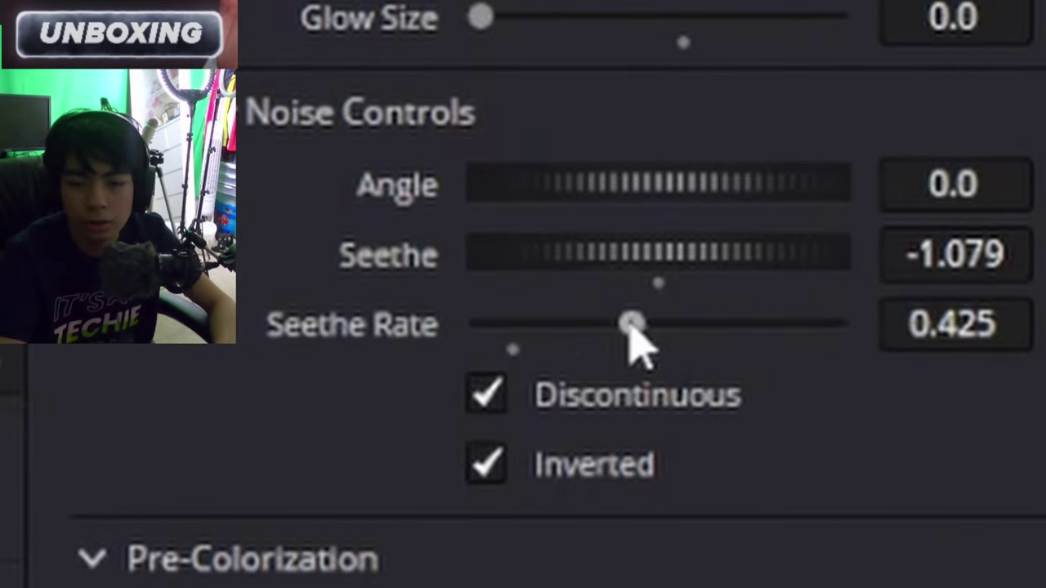
drag(631, 324, 520, 324)
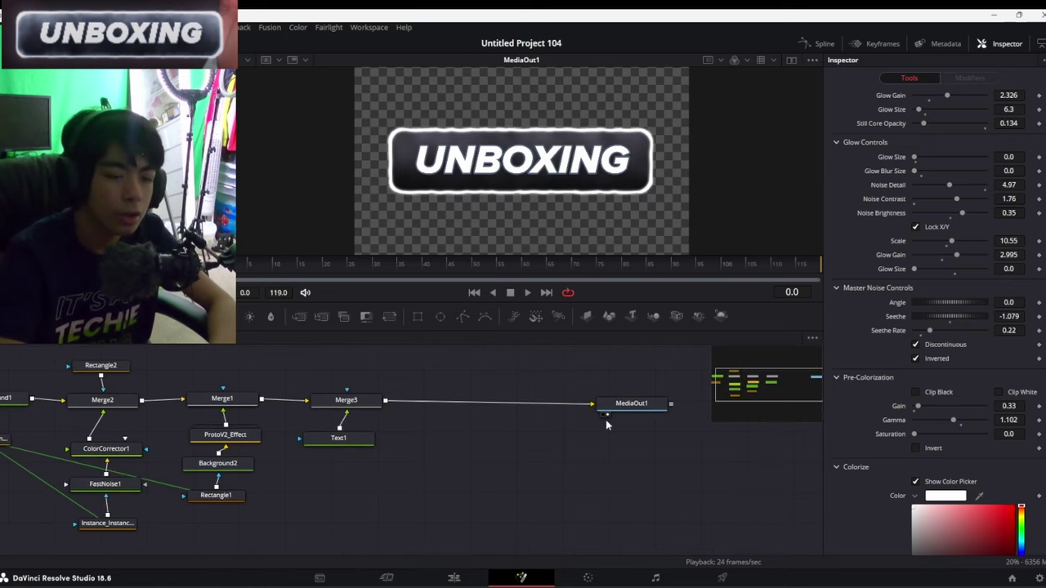
Fit Transform1's curve in the Spline editor and drag its handles into a strong ease-in.
click(642, 401)
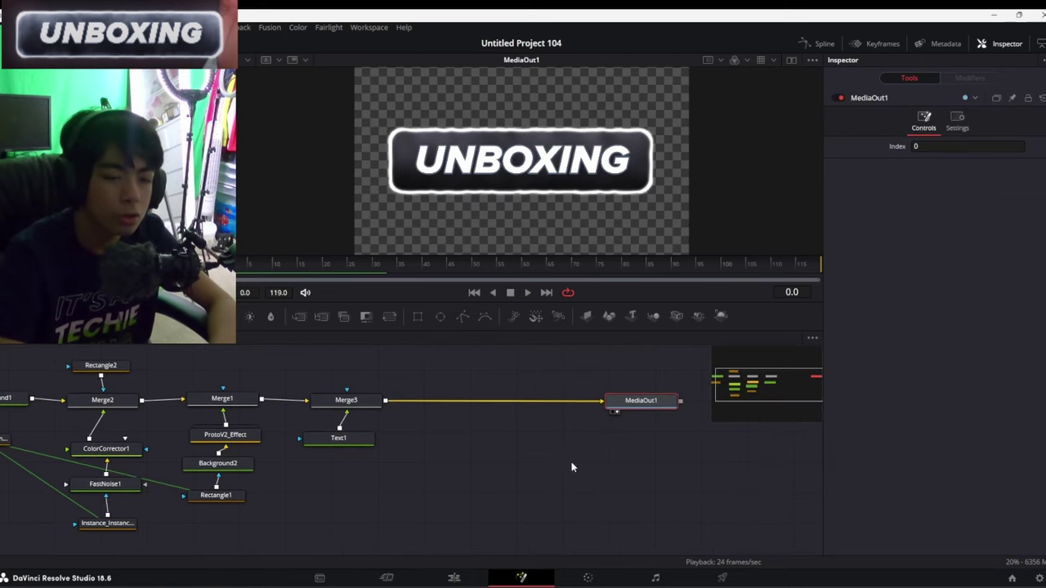
drag(572, 462, 351, 437)
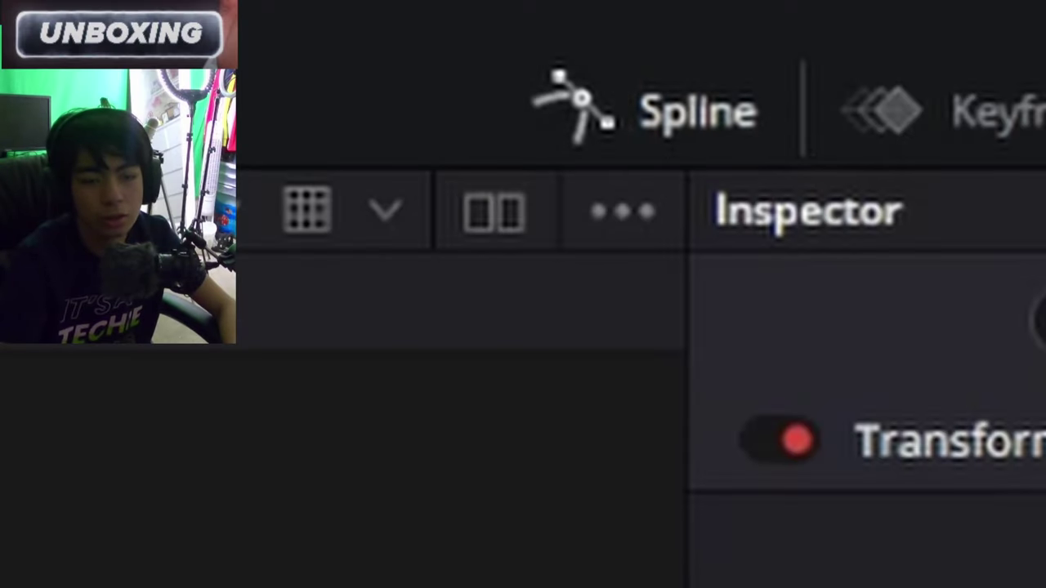
click(626, 122)
click(1000, 128)
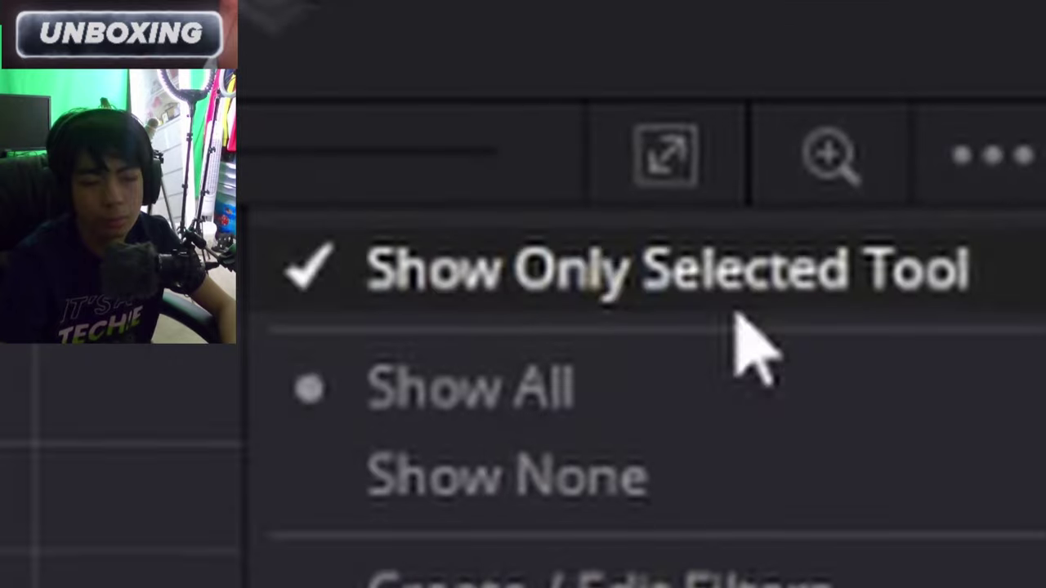
key(Escape)
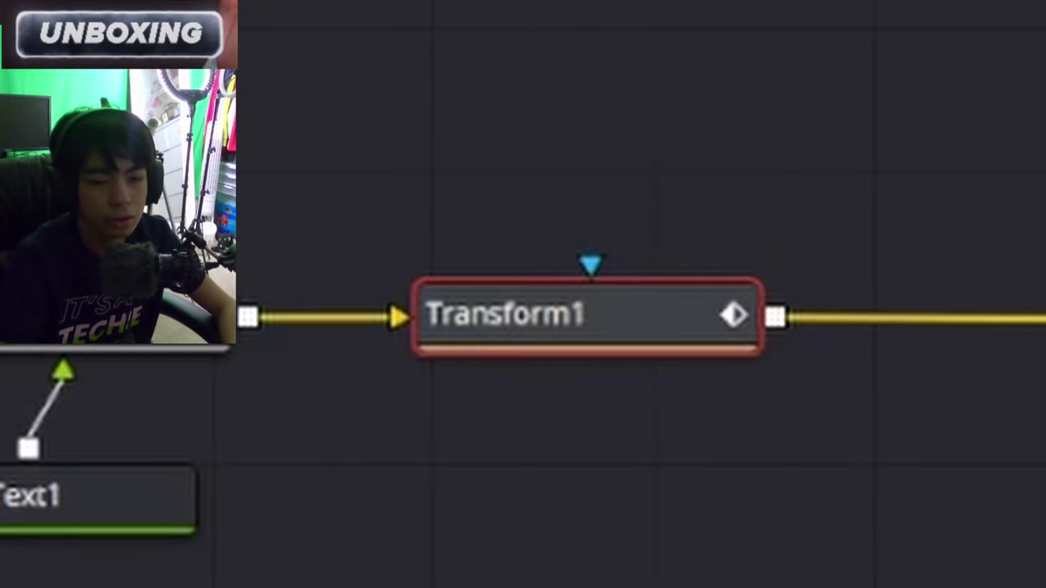
click(925, 129)
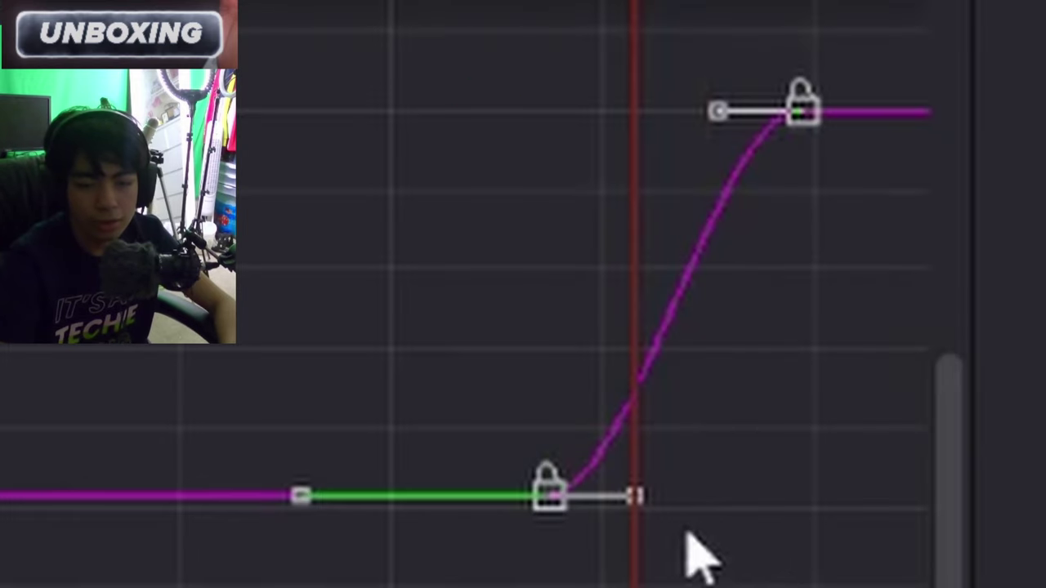
drag(610, 518, 682, 518)
drag(711, 119, 794, 278)
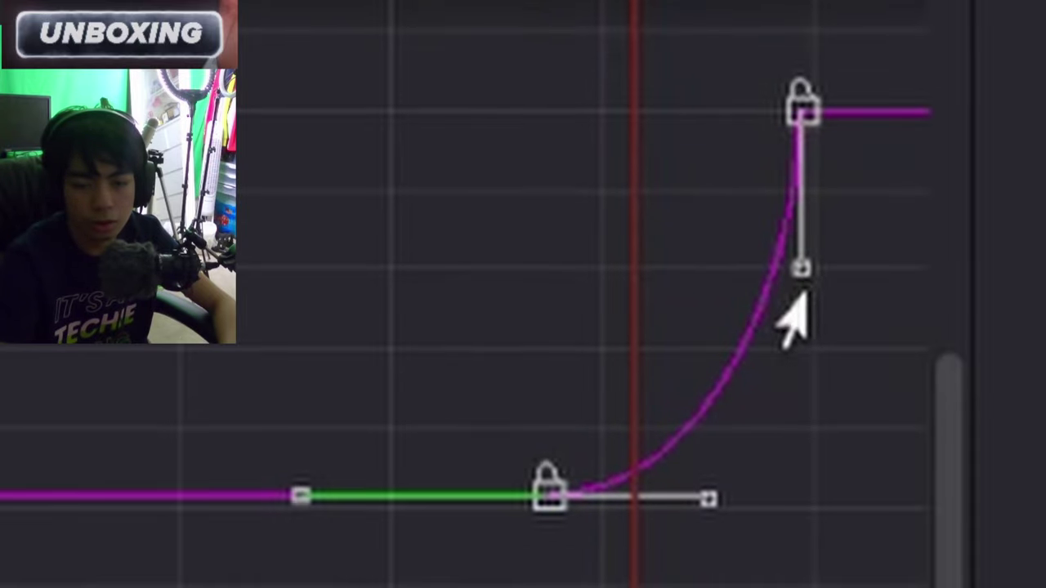
drag(795, 296, 786, 323)
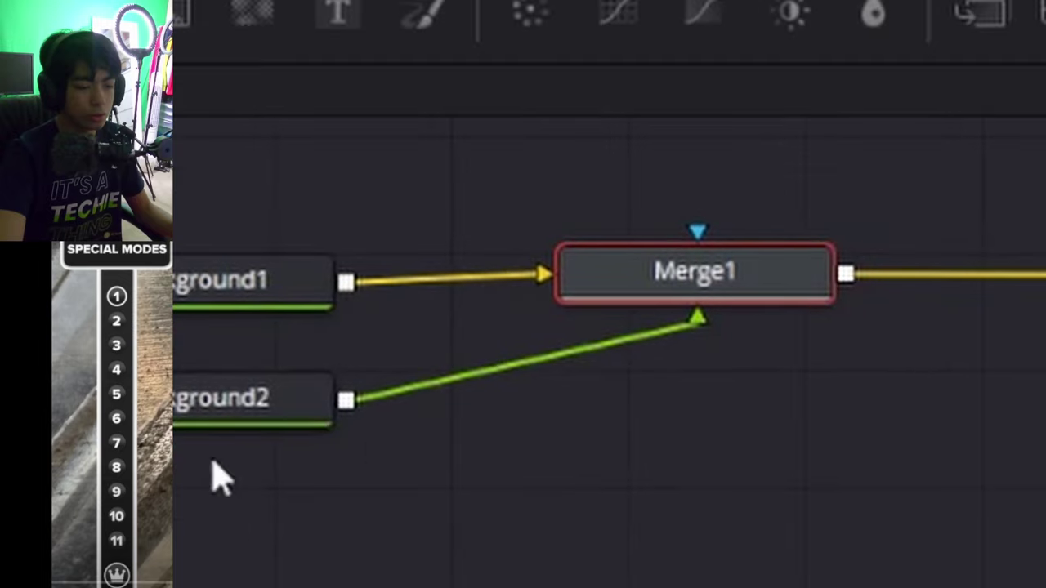
Place Background2 beside Merge1 and set its colour to pure white.
drag(249, 416, 734, 439)
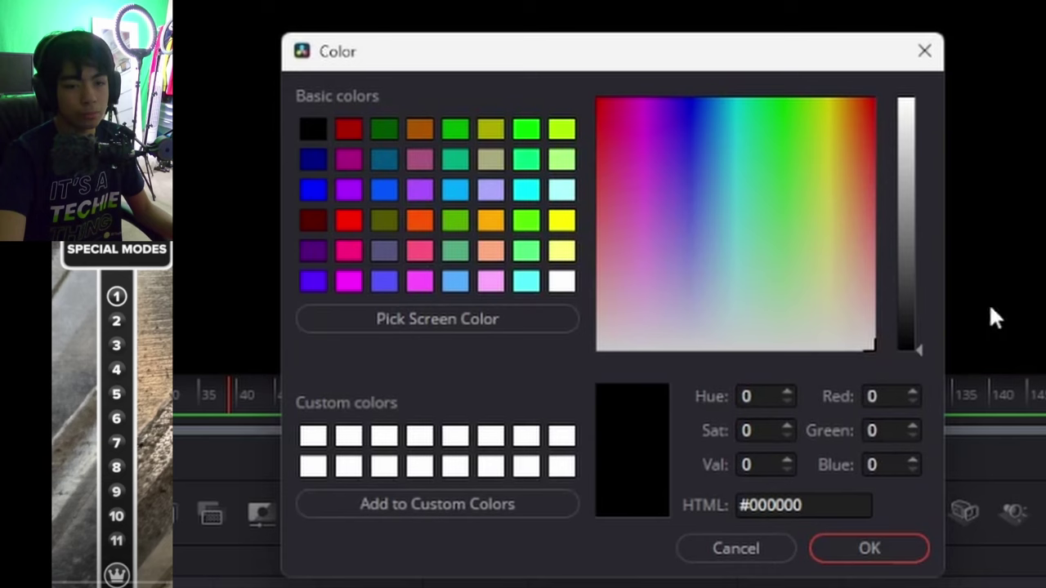
click(916, 115)
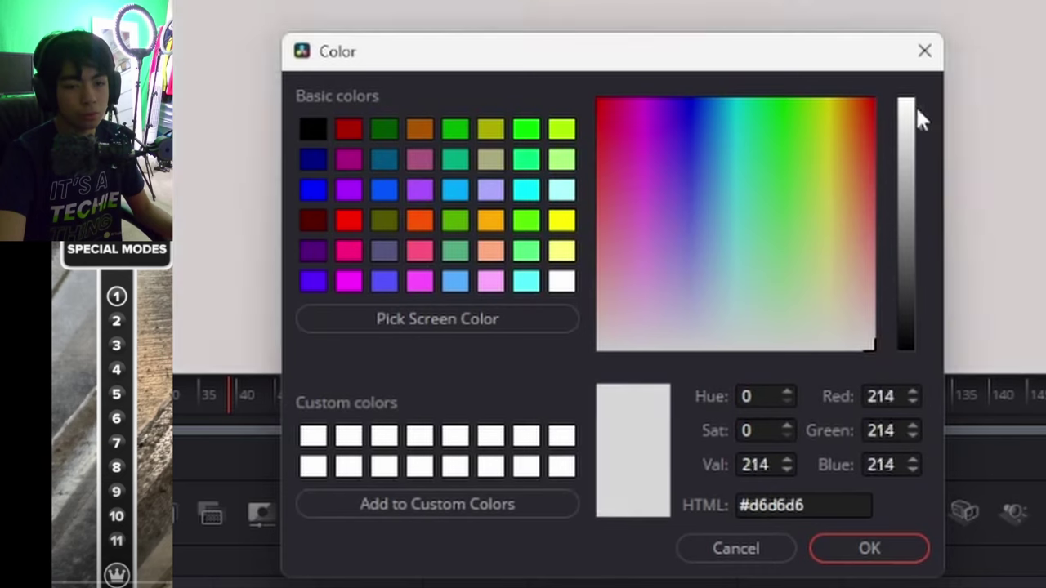
click(917, 106)
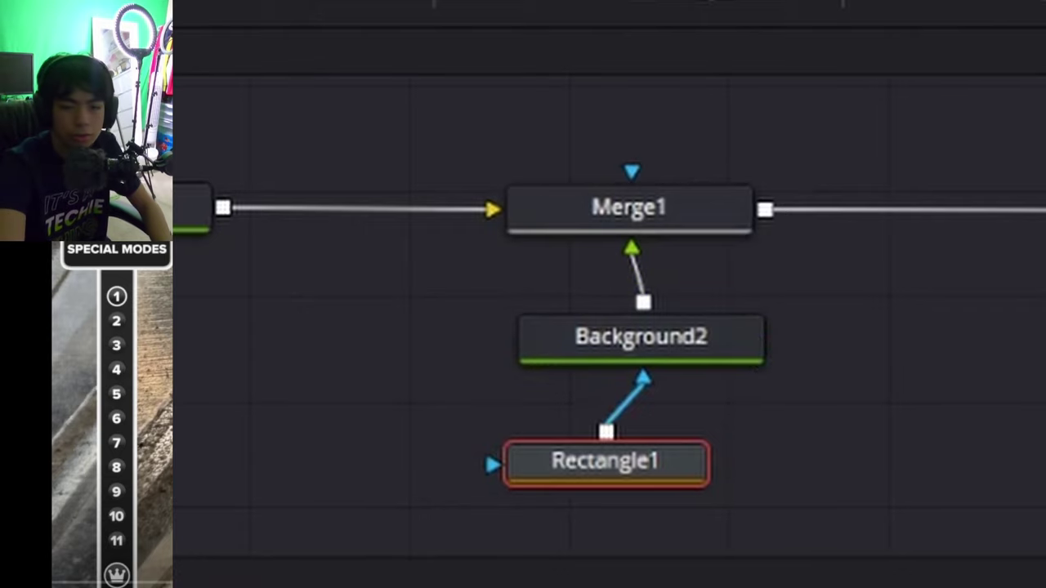
Shrink the rectangle mask to a narrow bar (width 0.244, height 0.213) and paste a copy of the group.
drag(674, 317, 620, 317)
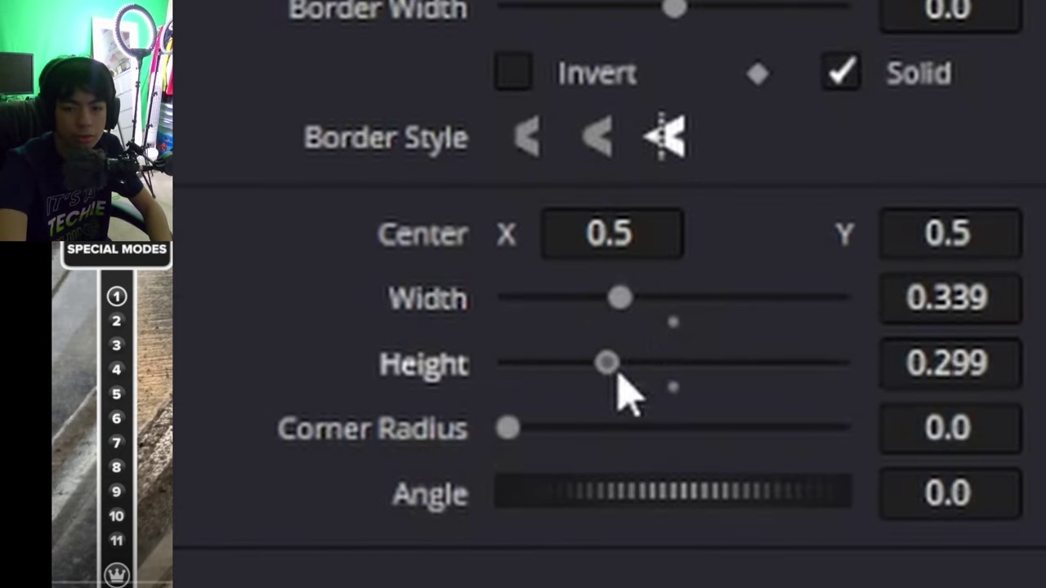
drag(619, 377, 589, 377)
drag(621, 298, 597, 322)
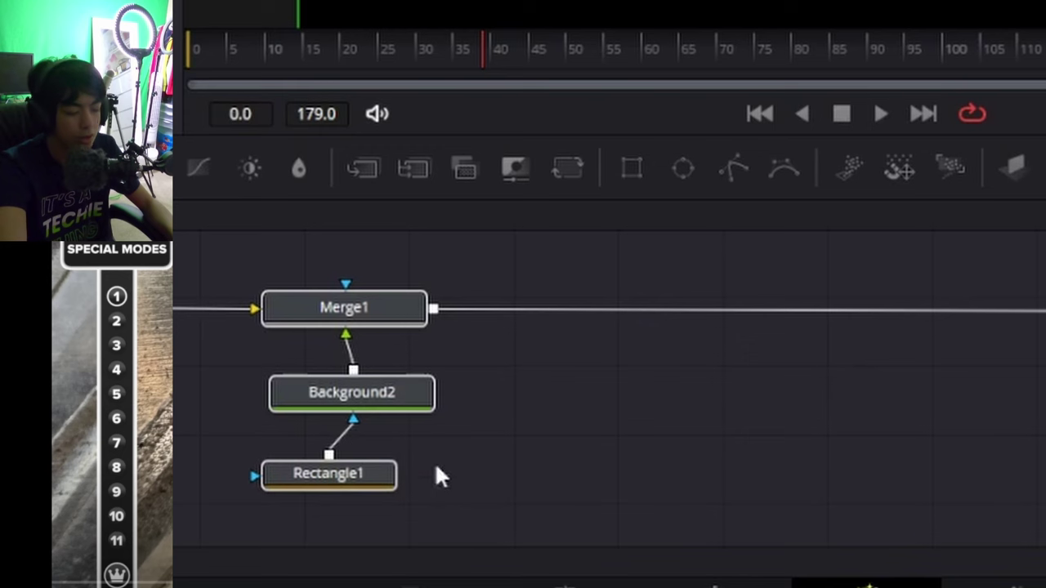
key(ctrl+v)
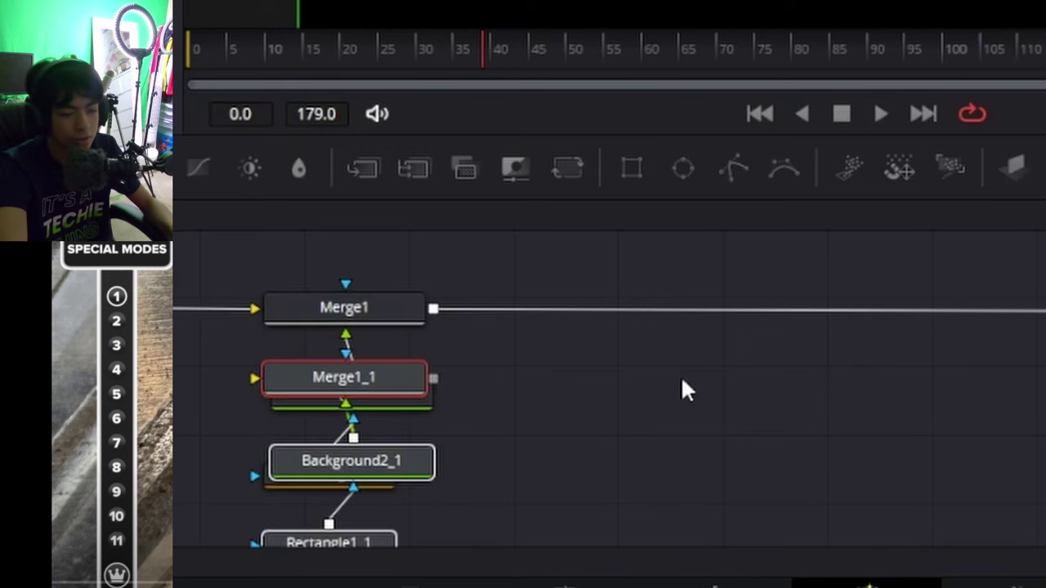
drag(286, 380, 626, 310)
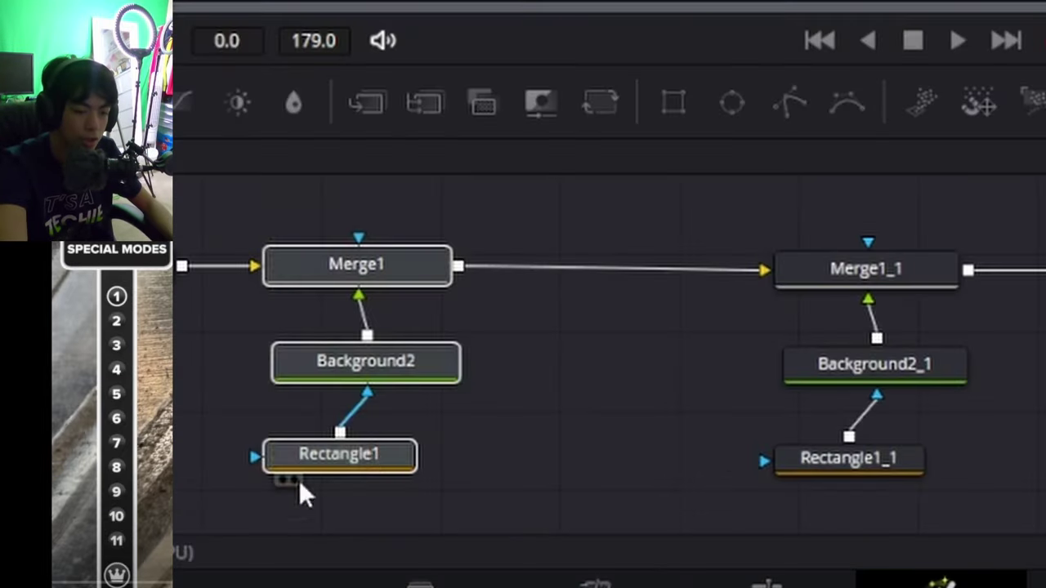
Paste another node group between the existing ones and sample its background colour from the screen.
key(ctrl+v)
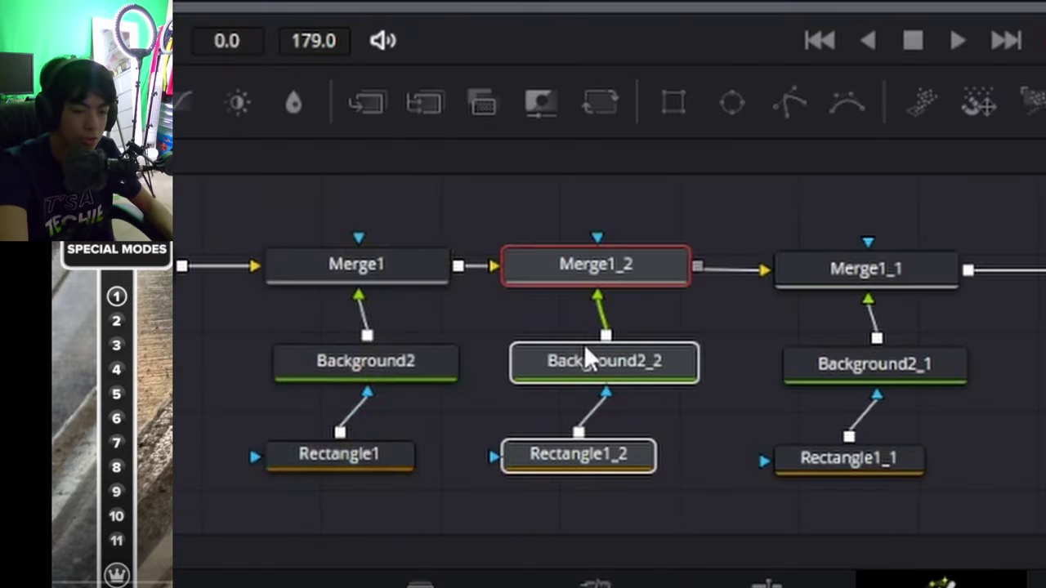
drag(654, 260, 660, 239)
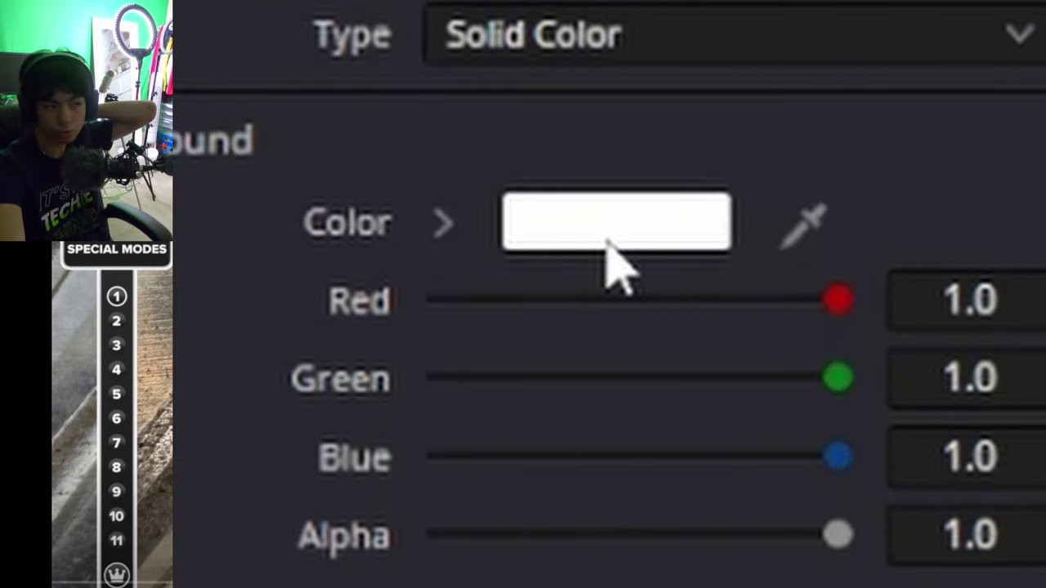
click(609, 245)
click(390, 305)
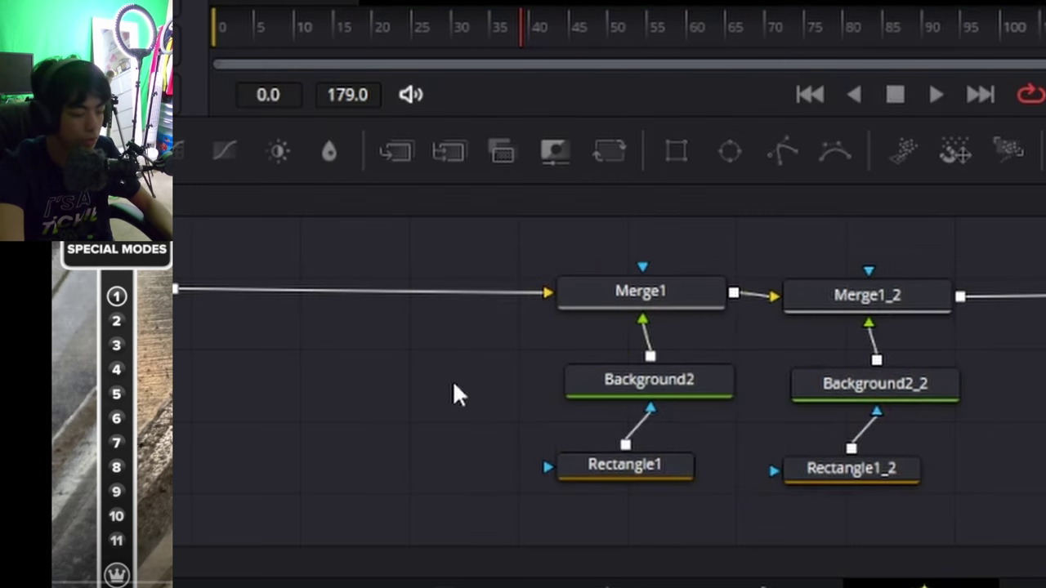
Paste two more group copies ahead of Merge1 and arrange the Merge1_2, Background2_2 and Rectangle1_2 nodes.
key(ctrl+v)
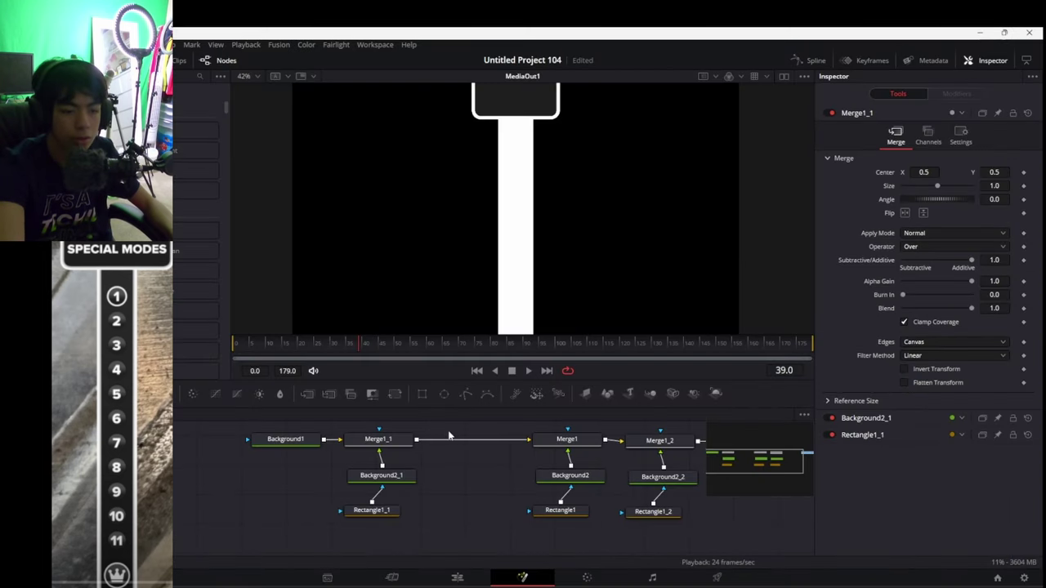
key(ctrl+v)
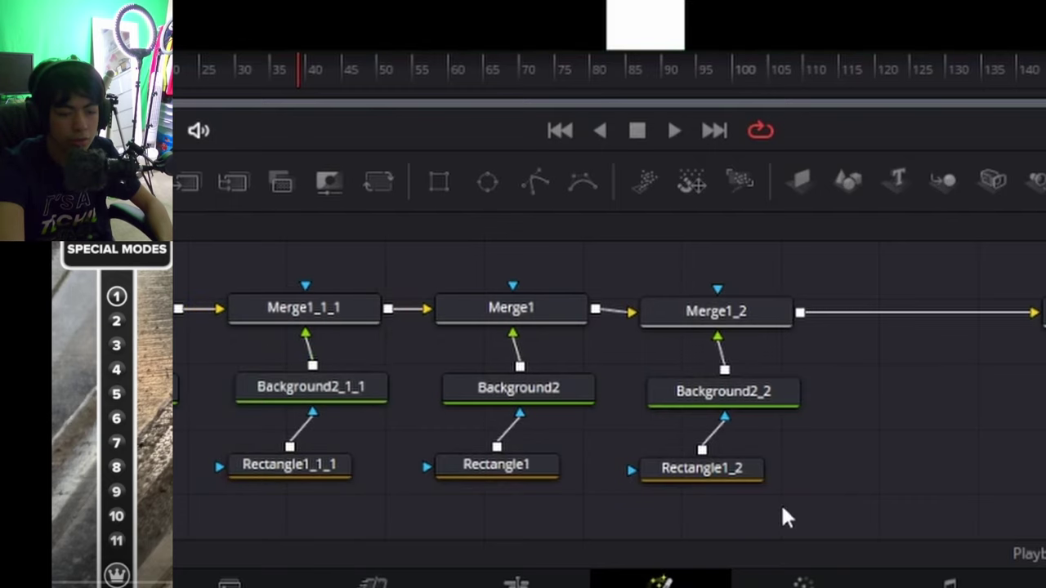
drag(782, 508, 720, 284)
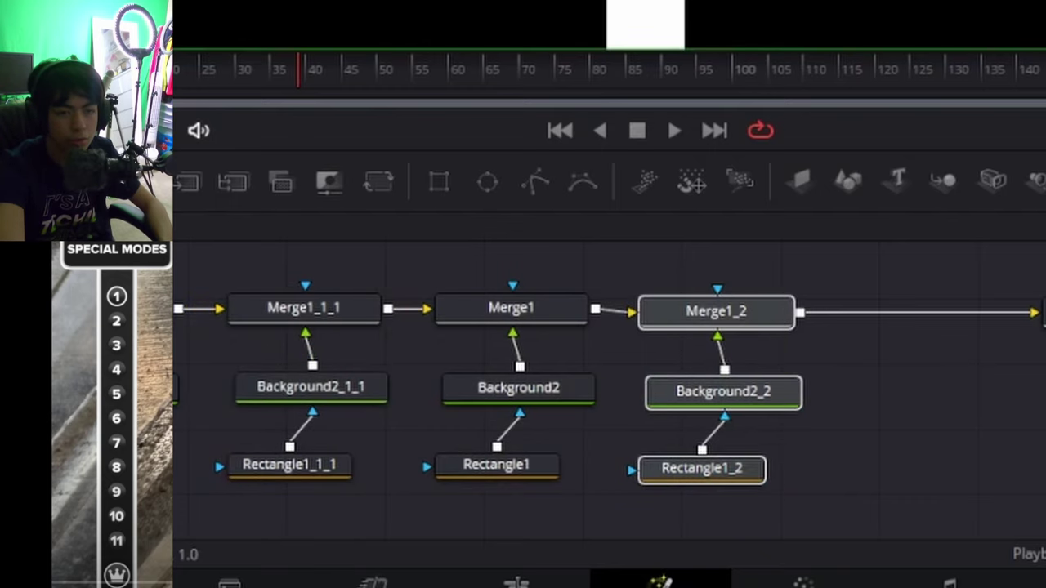
click(763, 354)
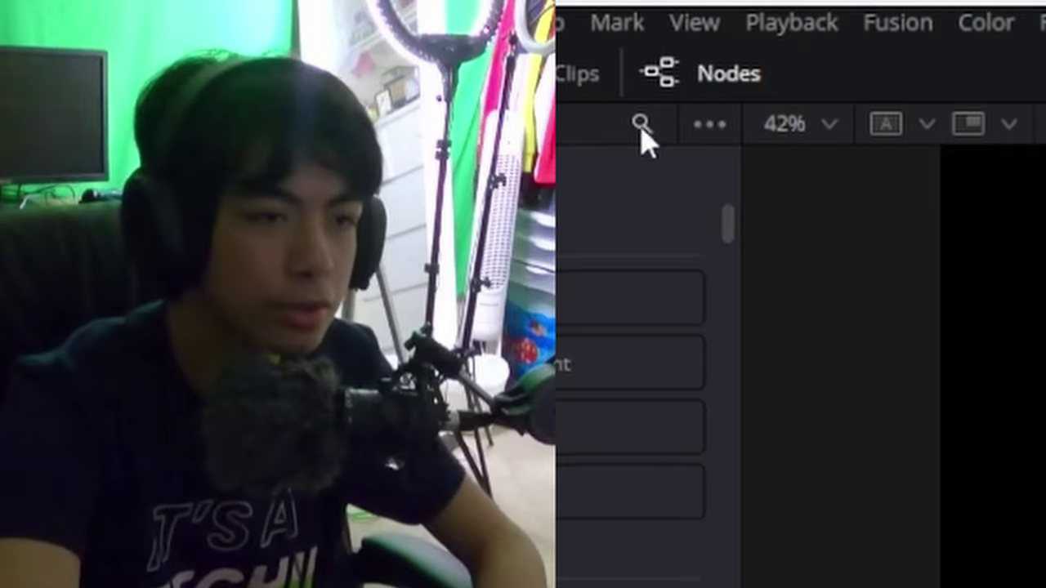
Insert a Shadow node between Background2_2_1 and Merge1_1_1, then select Merge1_1.
click(641, 129)
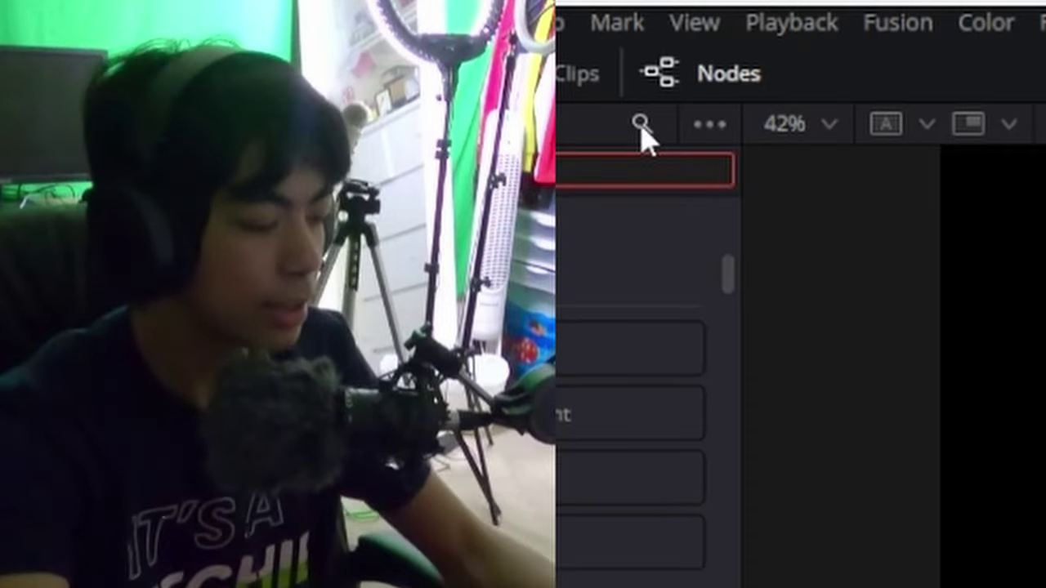
text(shad)
drag(530, 300, 592, 319)
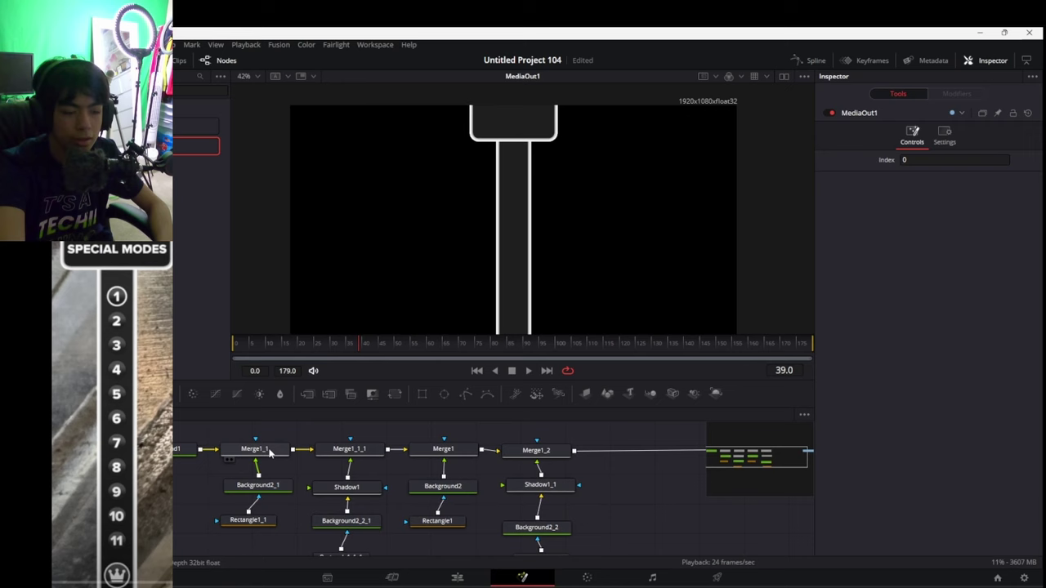
click(272, 454)
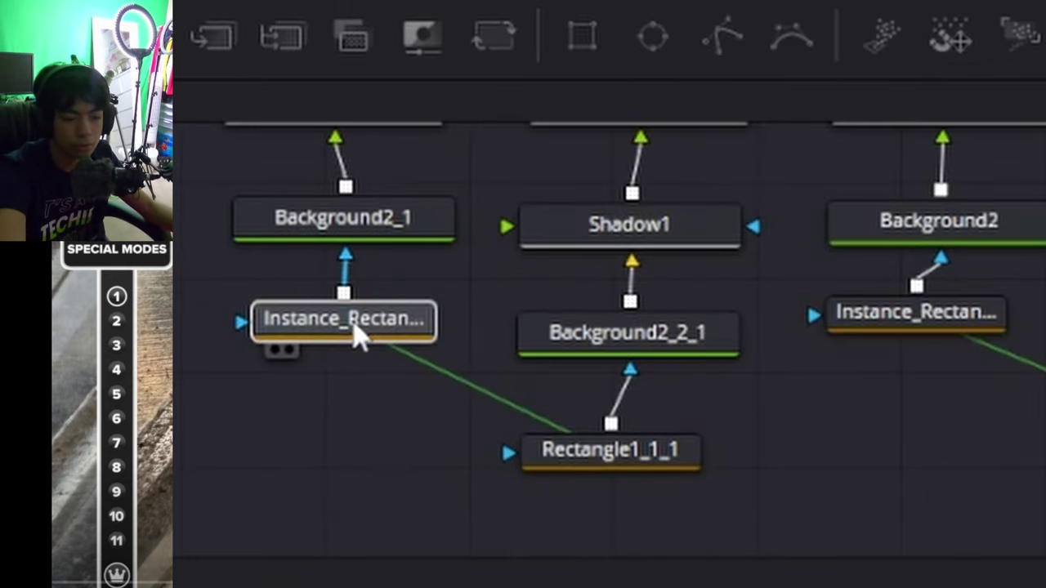
Link fg1longpart into Merge1, then merge a 'SPECIAL MODES' Text+ title over the bar in Proxima Nova.
key(ctrl+a)
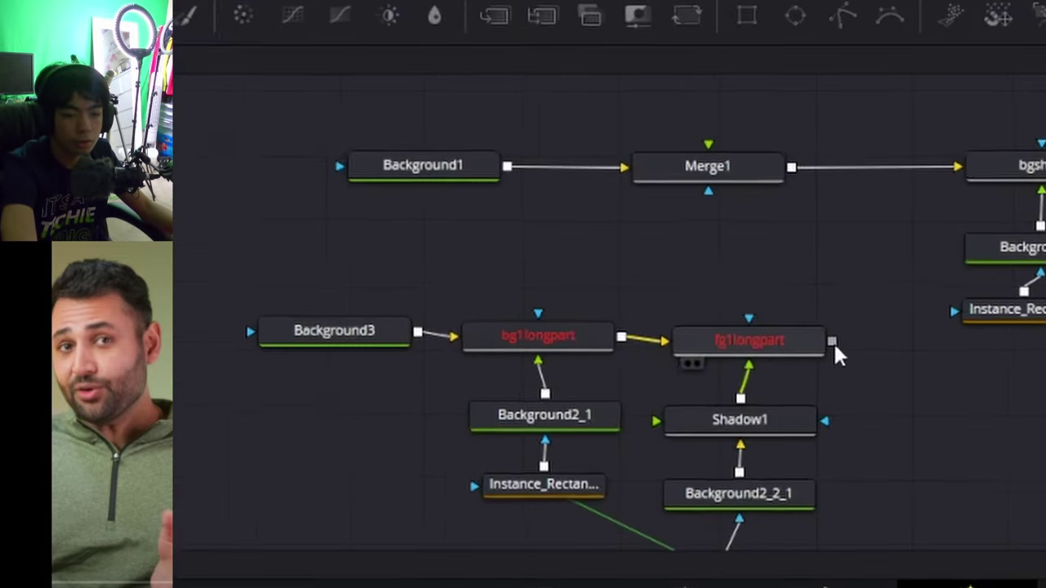
drag(834, 351, 708, 147)
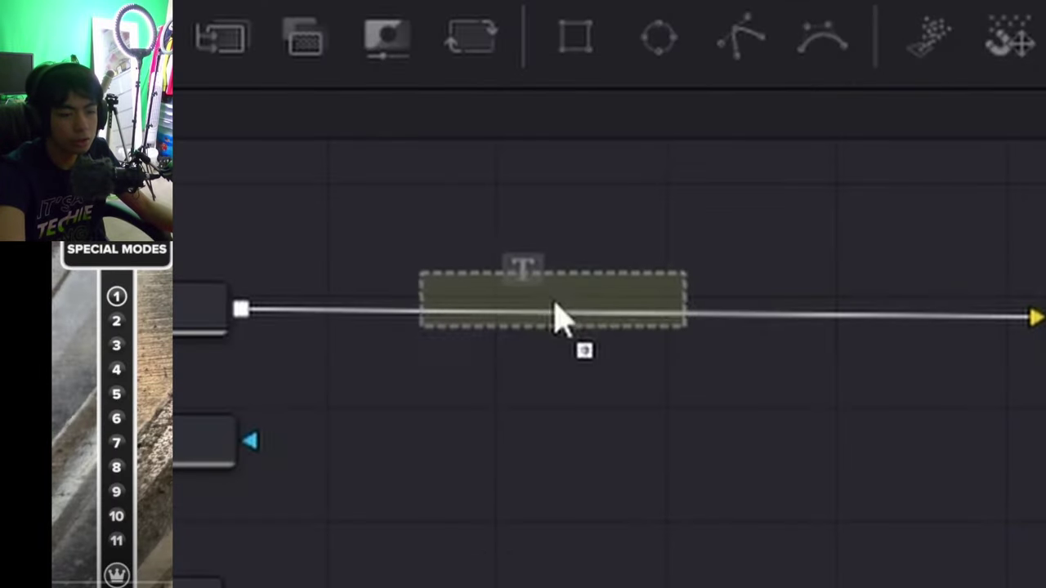
drag(553, 316, 553, 316)
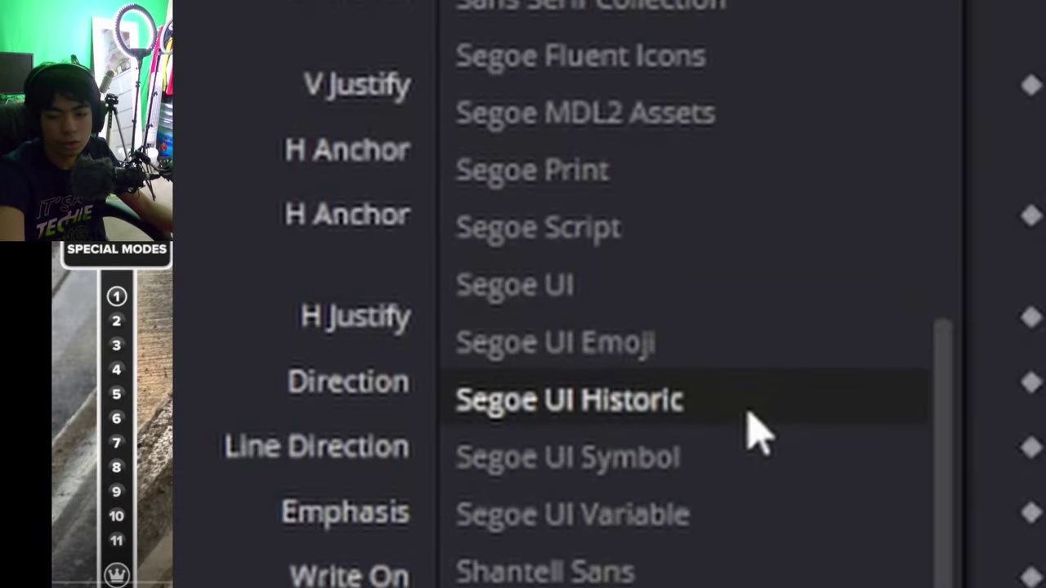
scroll(756, 433, down, 3)
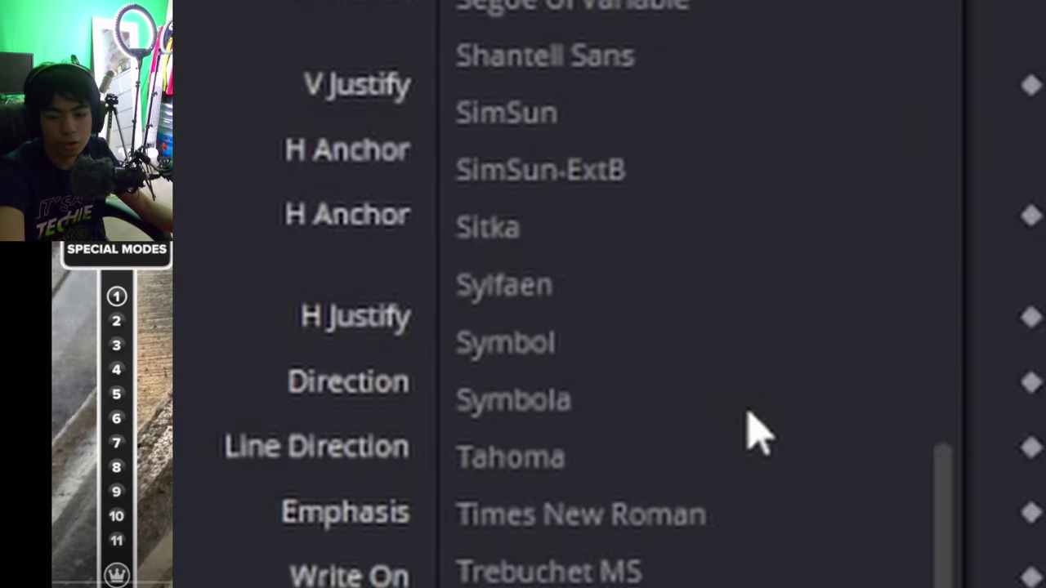
scroll(720, 460, up, 4)
click(572, 112)
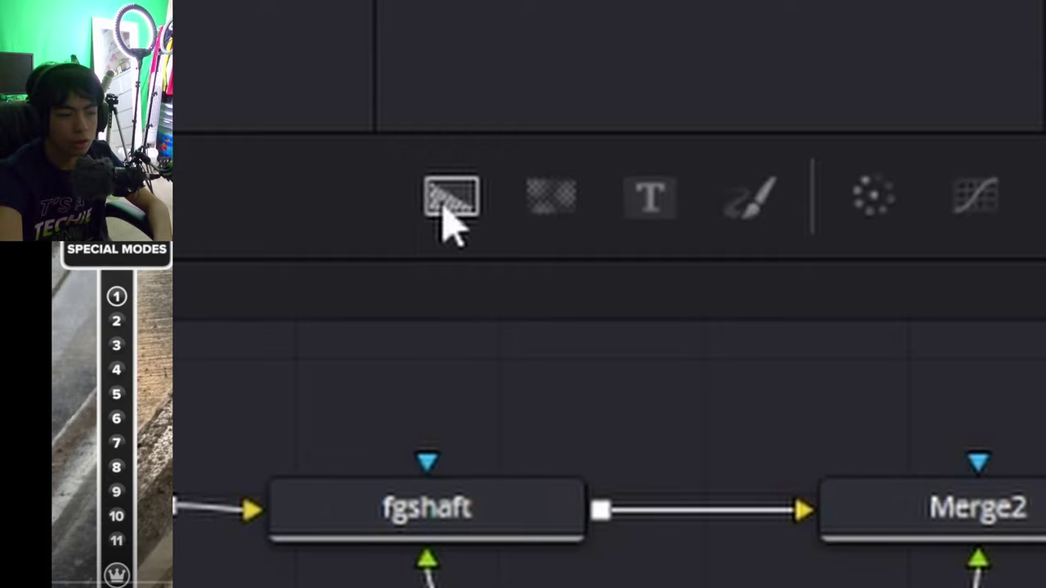
Add Background4 into Merge3 as the circle and make it a vertical gradient.
drag(448, 215, 593, 376)
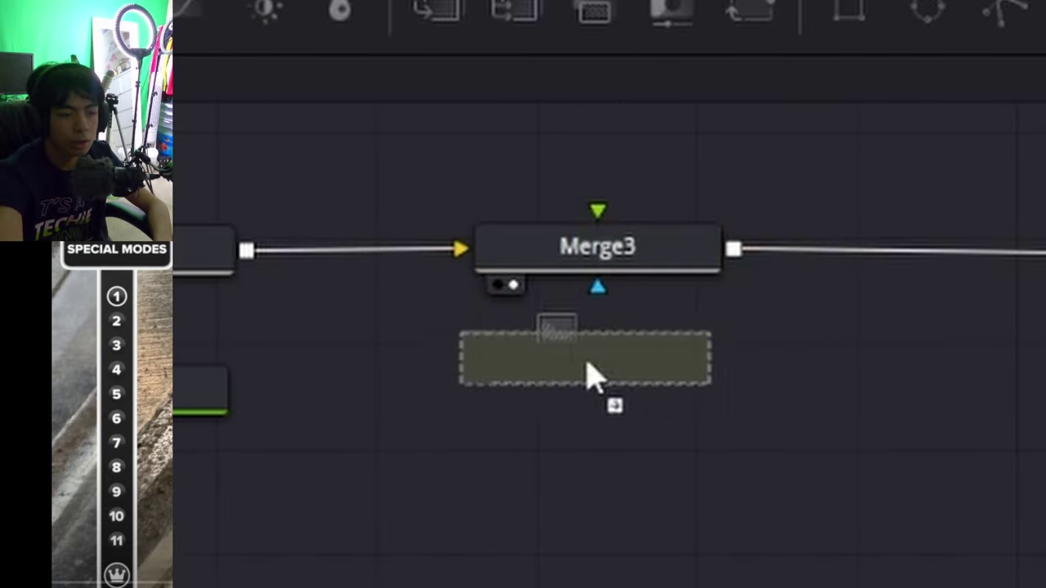
drag(618, 261, 621, 260)
drag(940, 25, 637, 302)
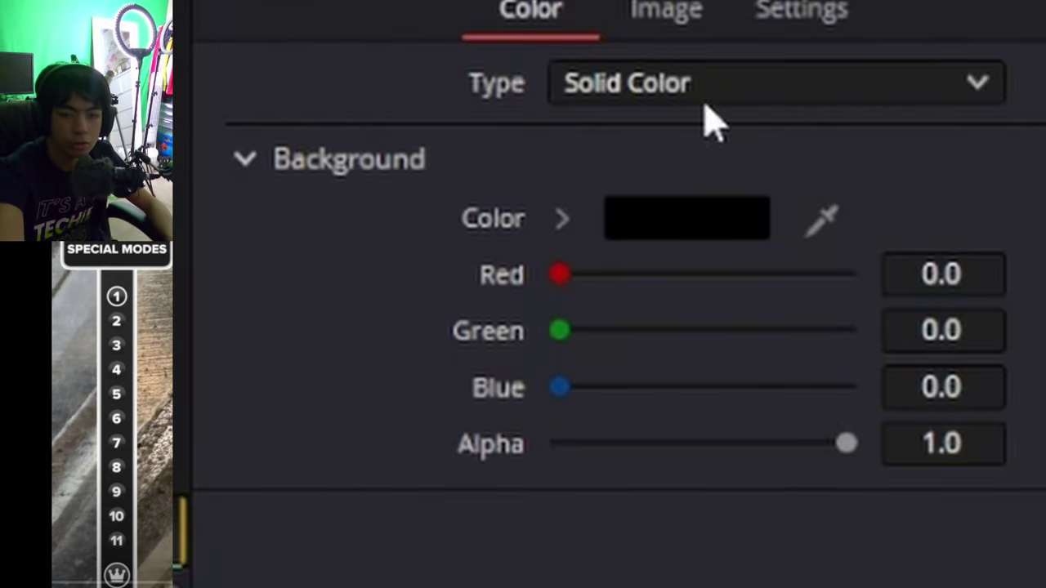
click(634, 81)
click(679, 246)
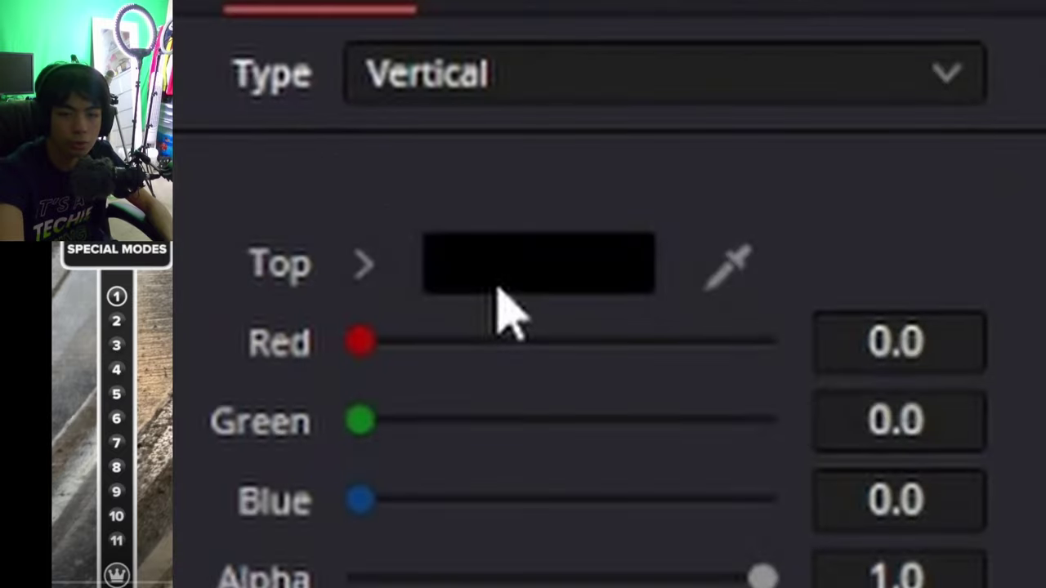
click(601, 290)
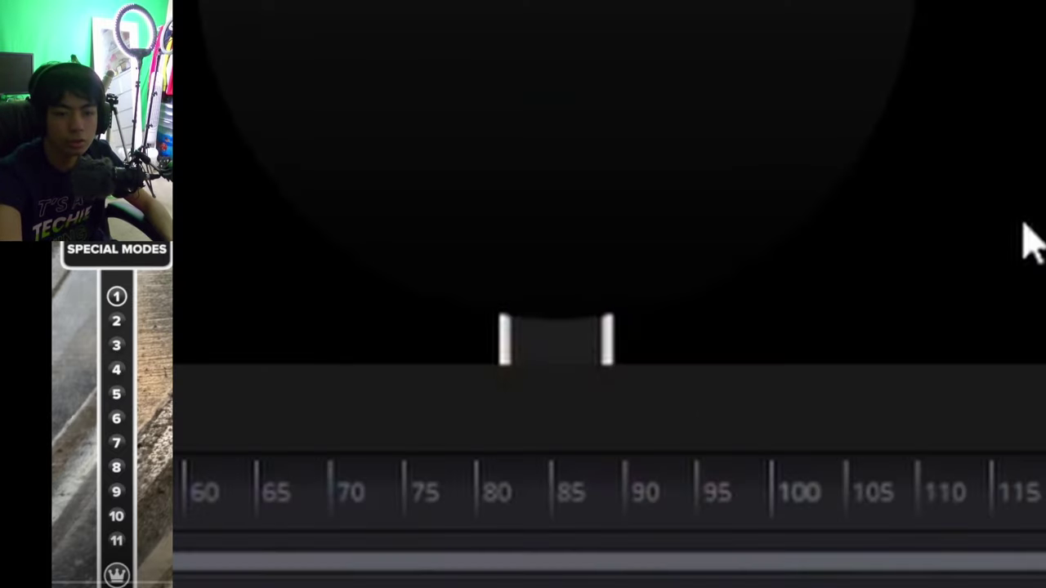
Merge Text2 onto the circle via Merge4 and feed it into a new Merge5 after Merge2.
drag(514, 319, 523, 323)
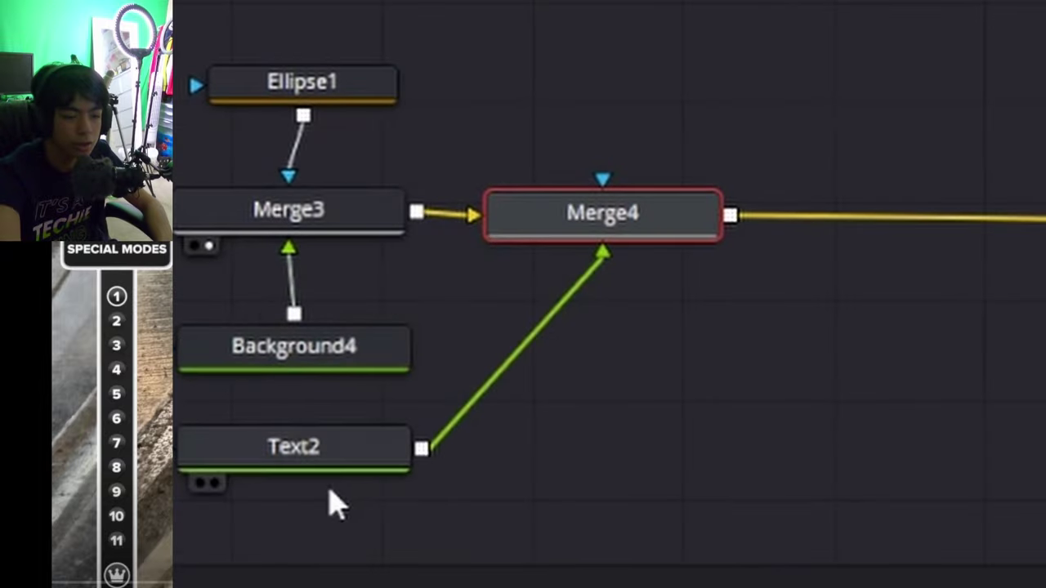
drag(327, 442, 606, 342)
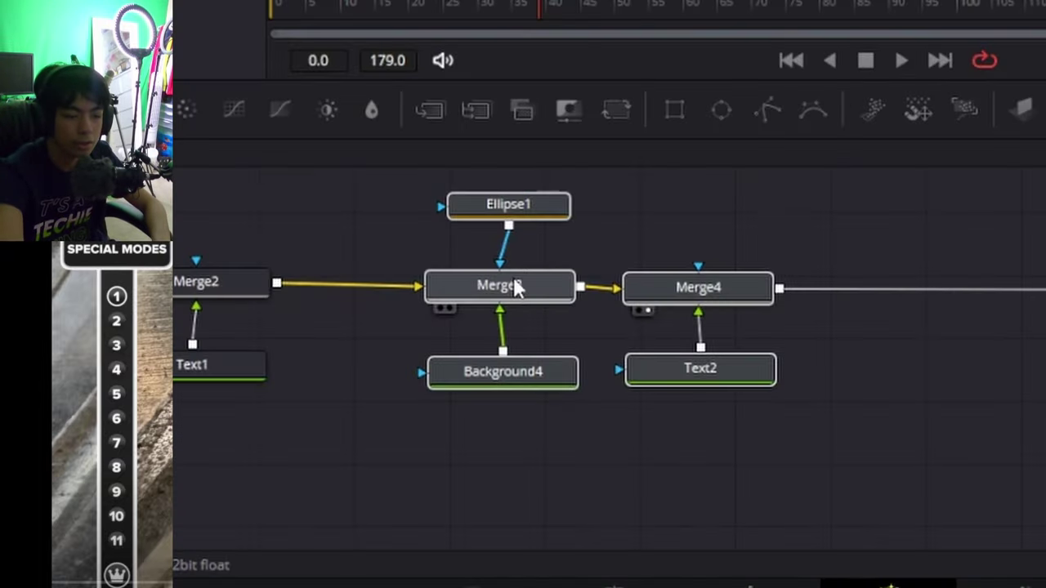
drag(513, 277, 500, 451)
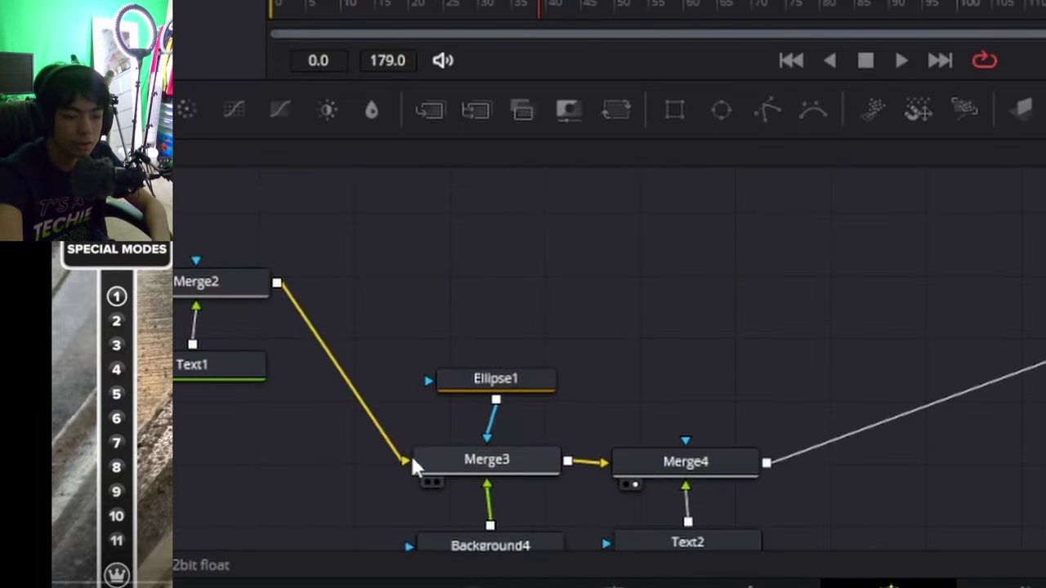
drag(276, 282, 533, 289)
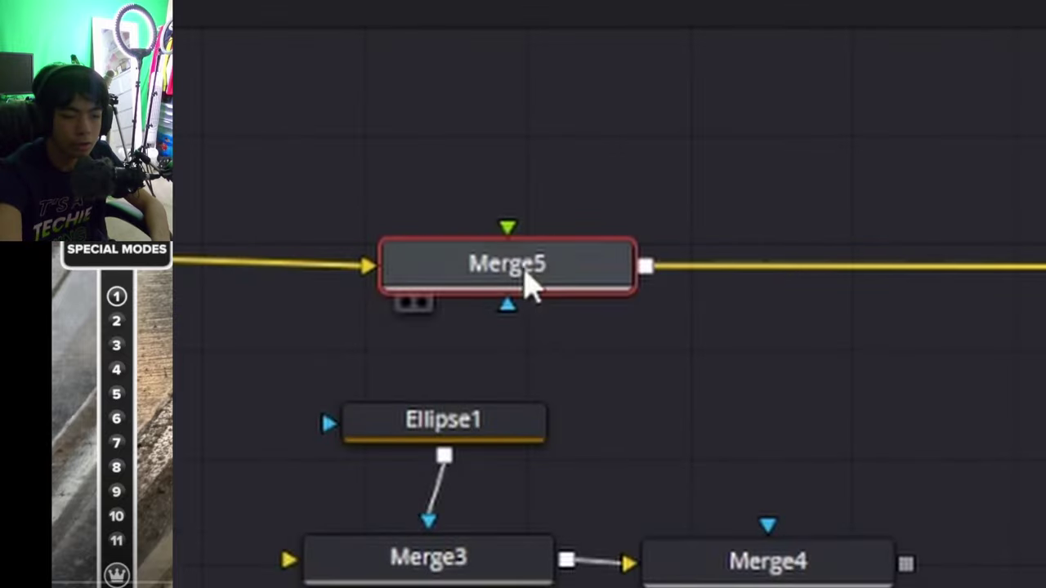
key(ctrl+v)
drag(401, 482, 539, 480)
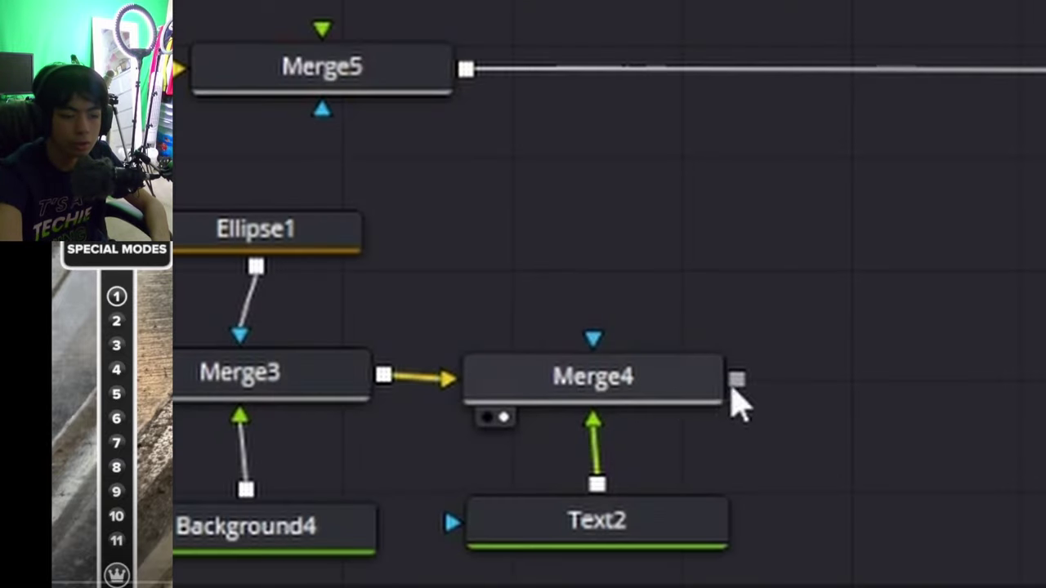
drag(737, 380, 254, 73)
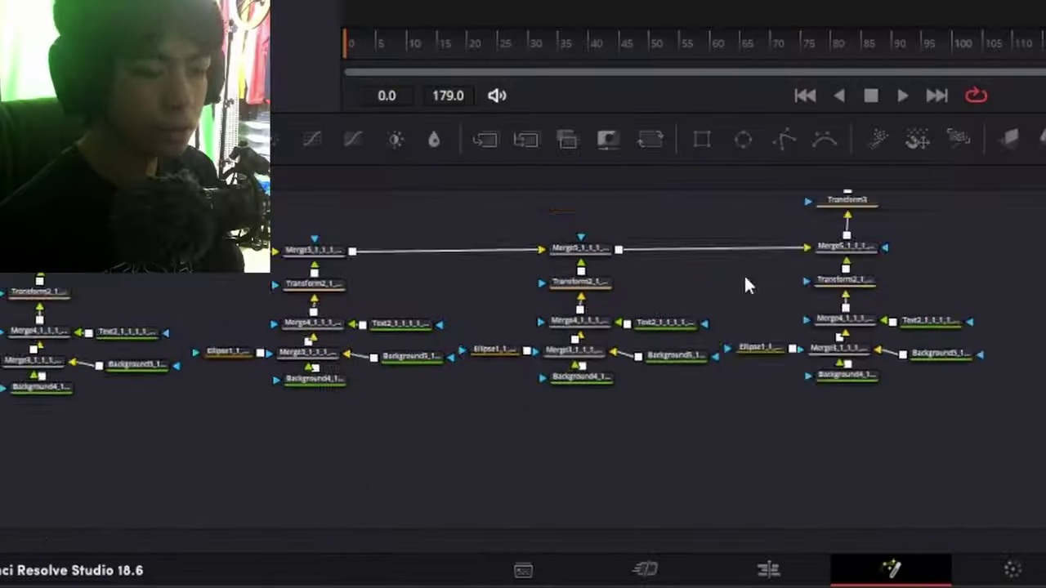
scroll(409, 293, down, 8)
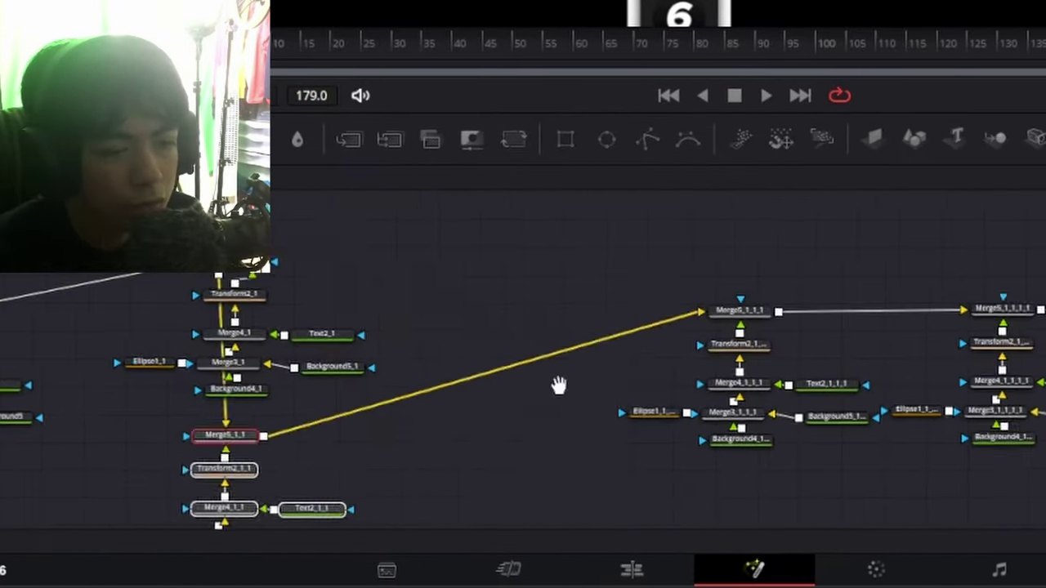
scroll(442, 207, up, 10)
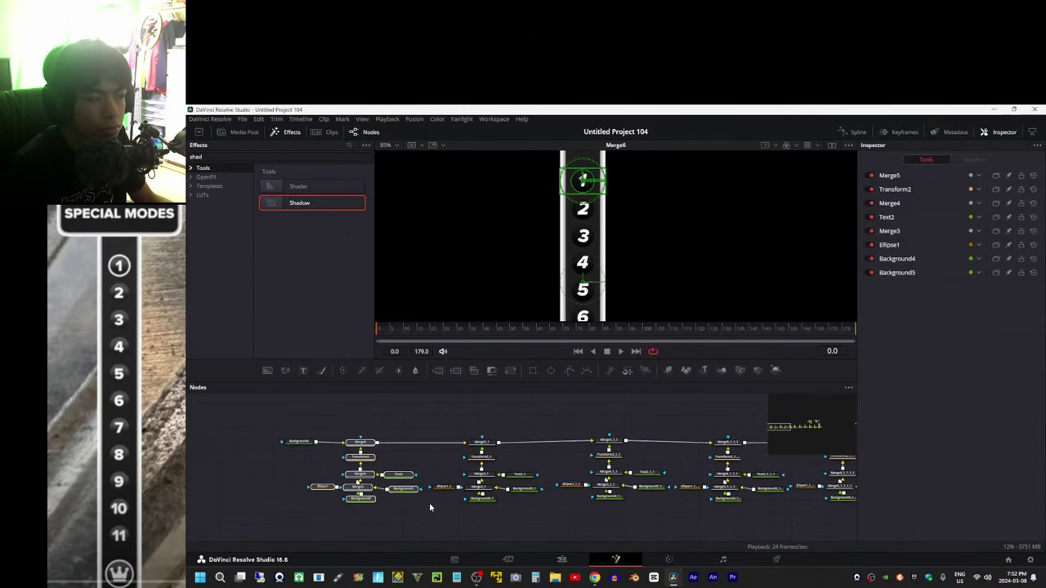
scroll(429, 503, up, 2)
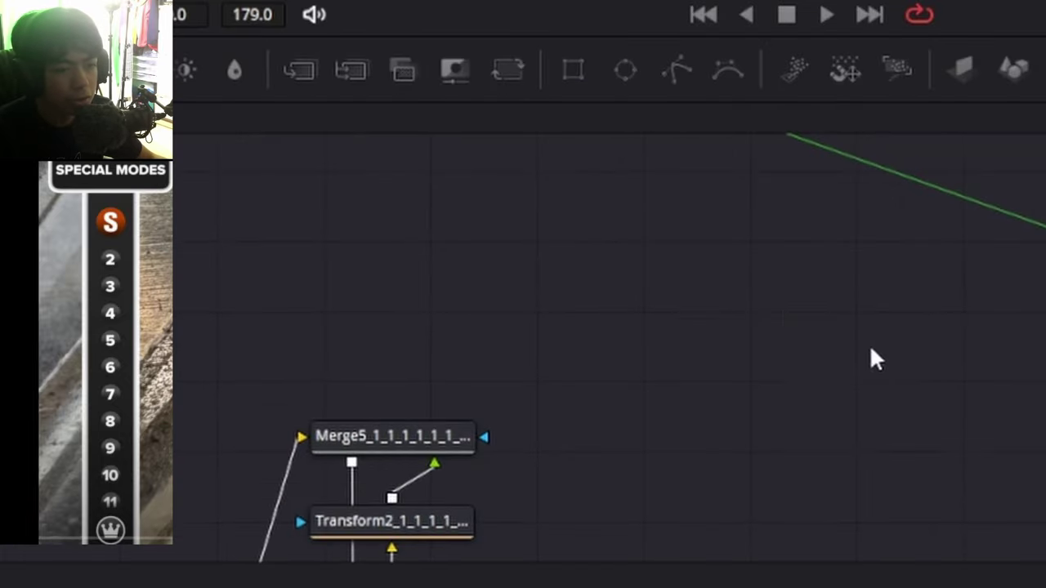
scroll(743, 385, down, 5)
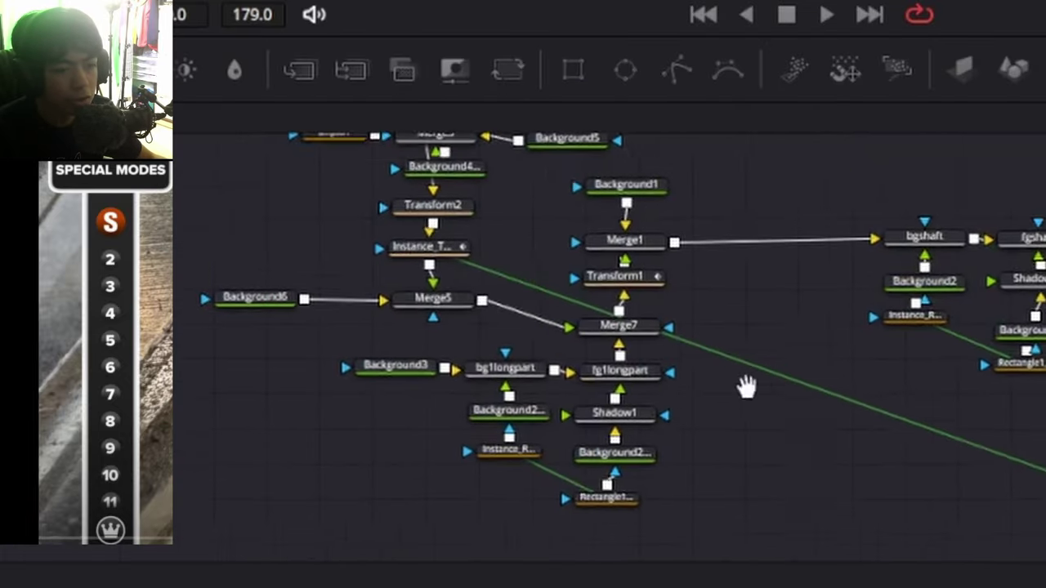
scroll(717, 381, up, 4)
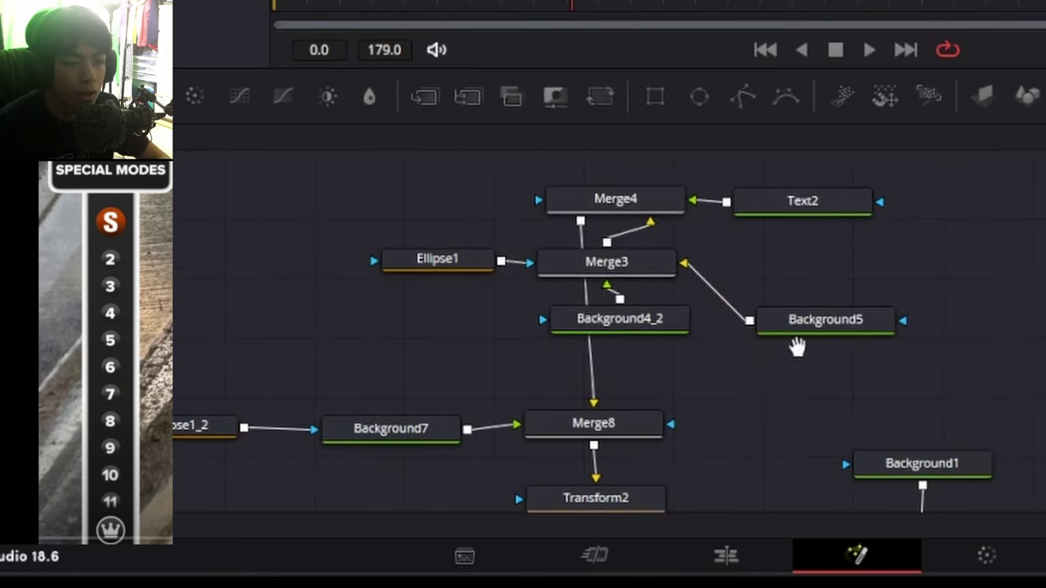
Recolour the S circle's background bright orange, then scrub to preview the 1 turning into S.
scroll(793, 345, down, 2)
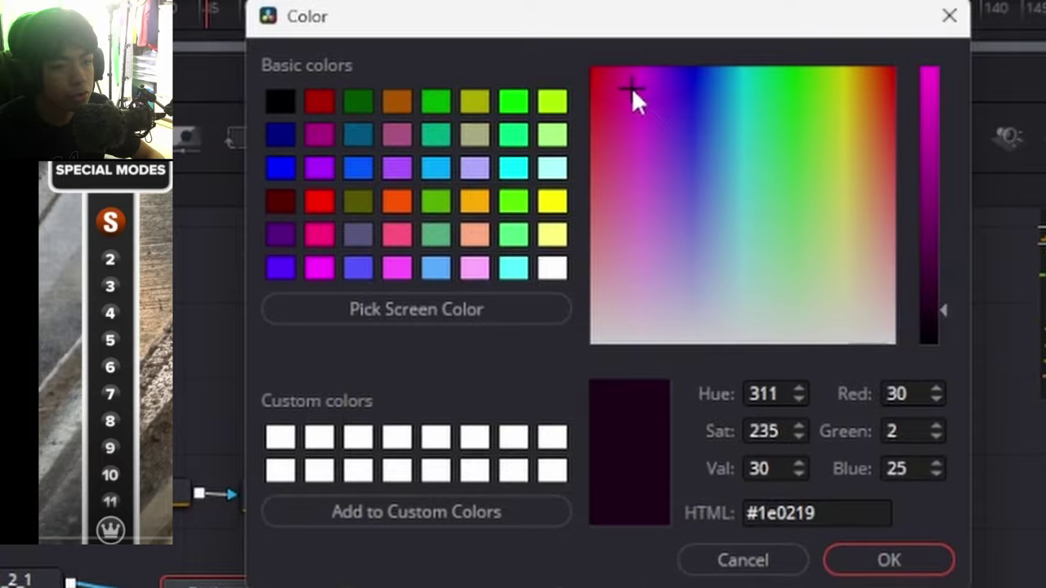
drag(632, 88, 865, 67)
click(931, 97)
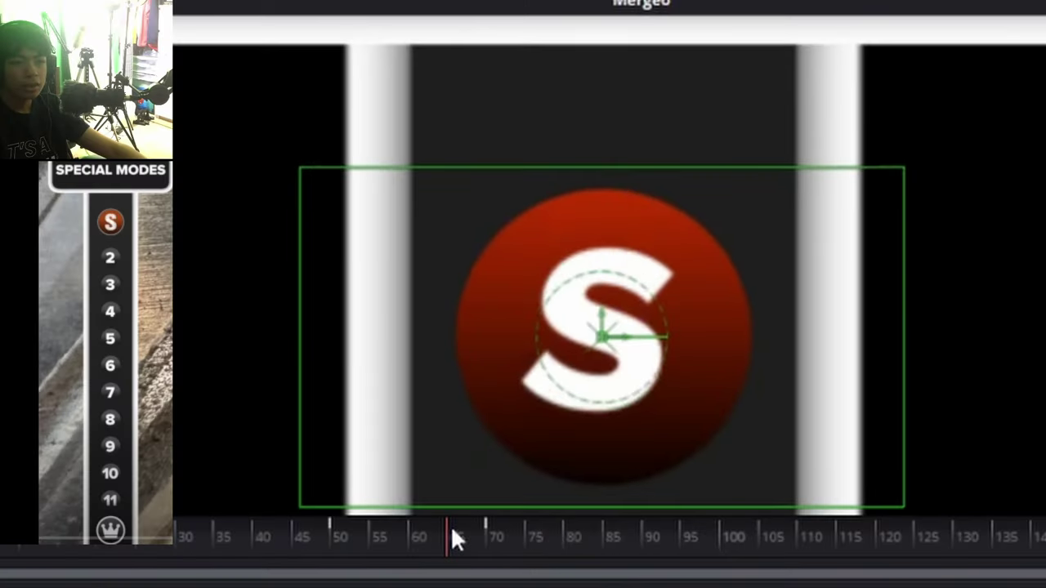
mouse_move(451, 525)
mouse_down()
mouse_move(374, 529)
mouse_move(453, 522)
mouse_up()
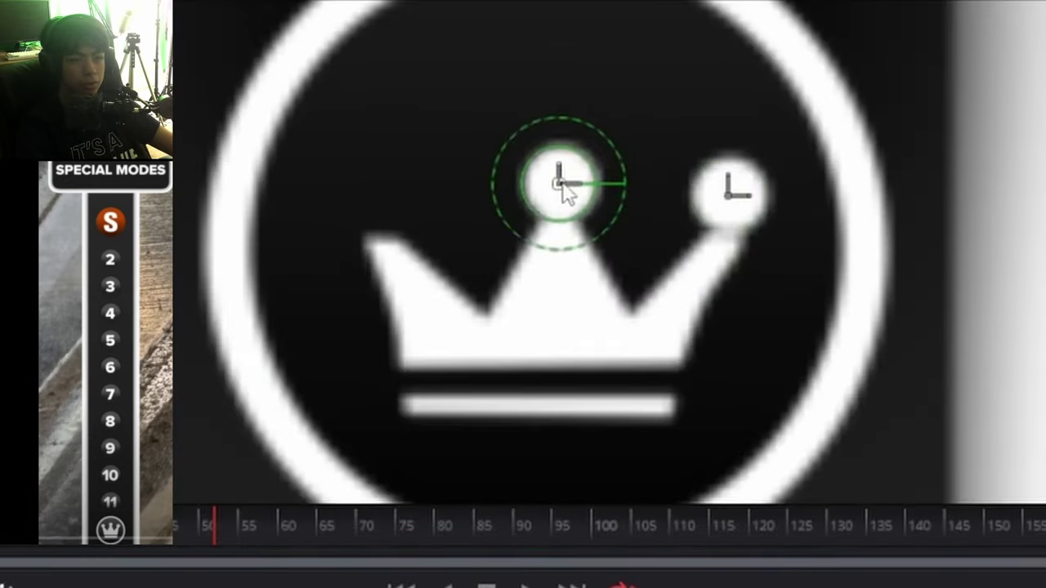
Drag the ellipse dot from the crown's centre onto its left peak in the viewer.
drag(560, 186, 365, 220)
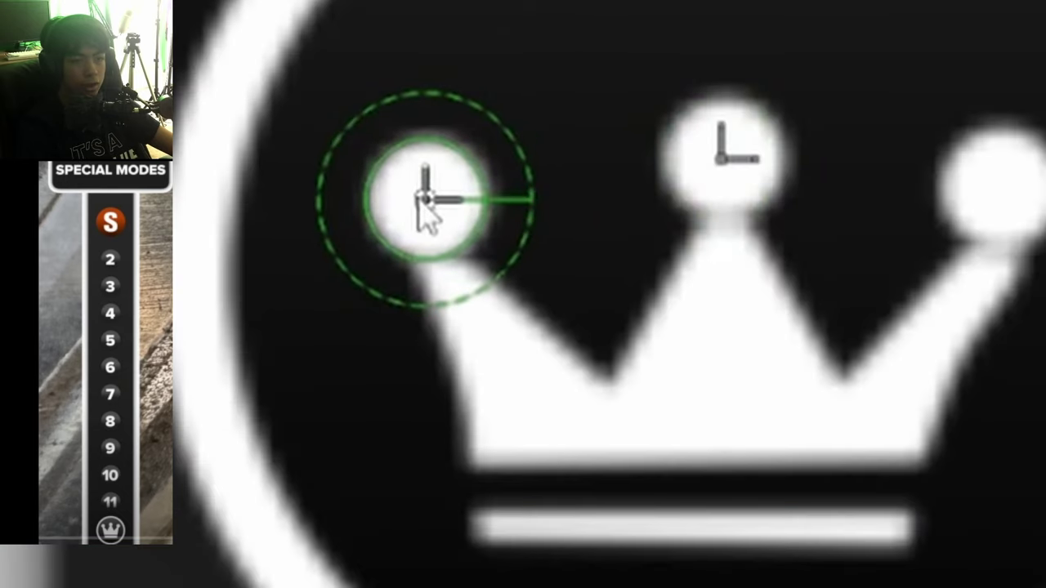